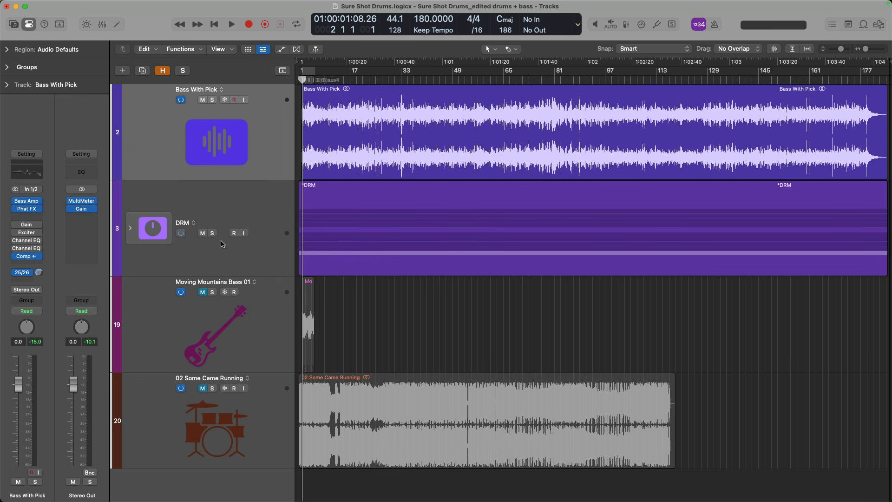
Mute the DRM track and review the Bass Amp, Phat FX and Compressor settings on the Bass With Pick track.
click(203, 233)
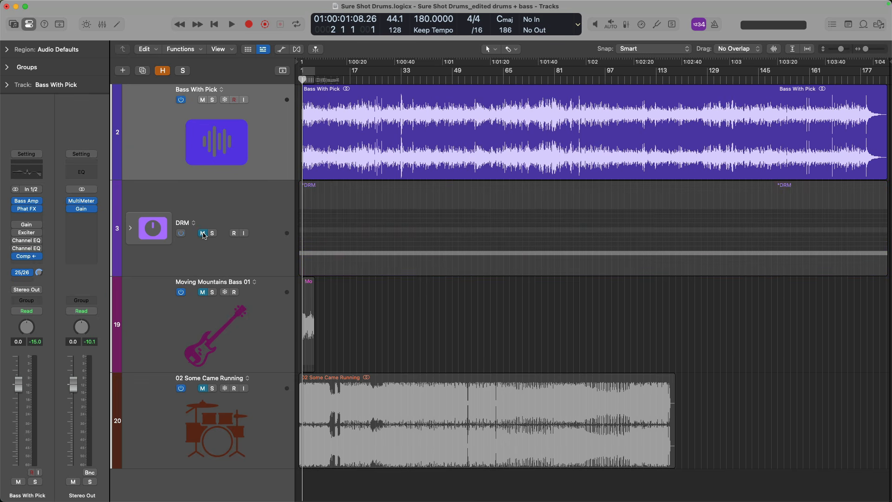
click(28, 202)
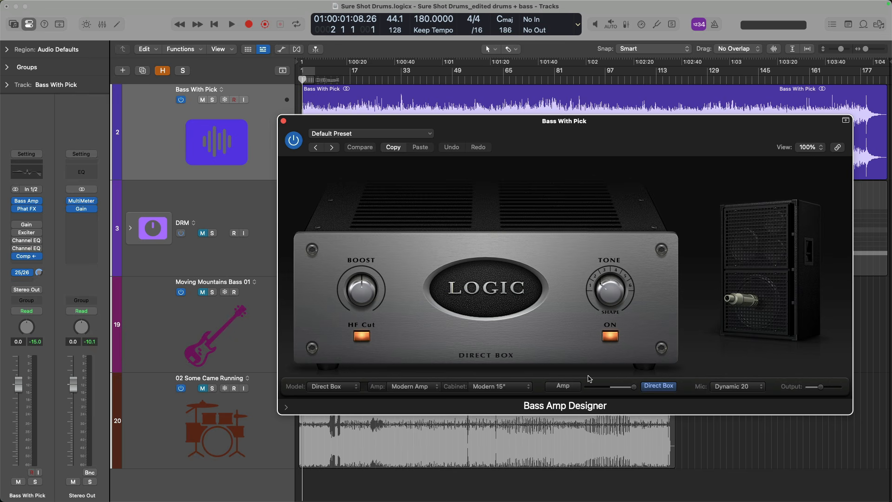
click(28, 209)
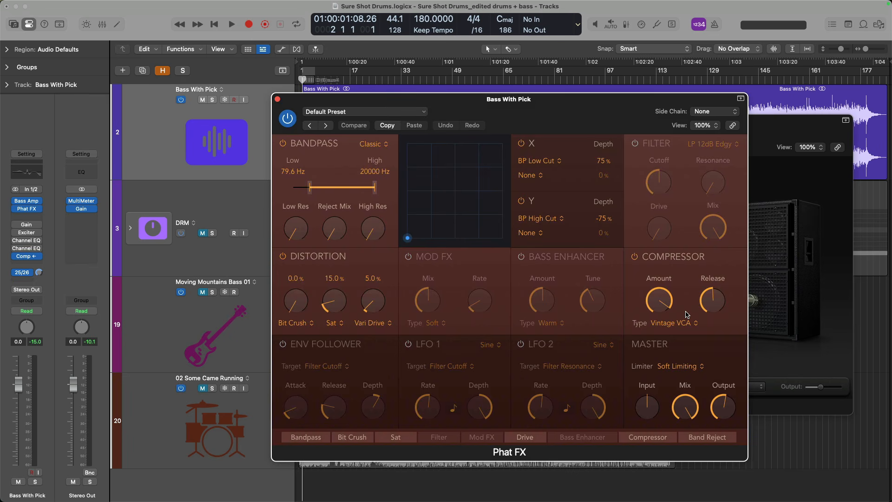
mouse_move(338, 244)
click(277, 99)
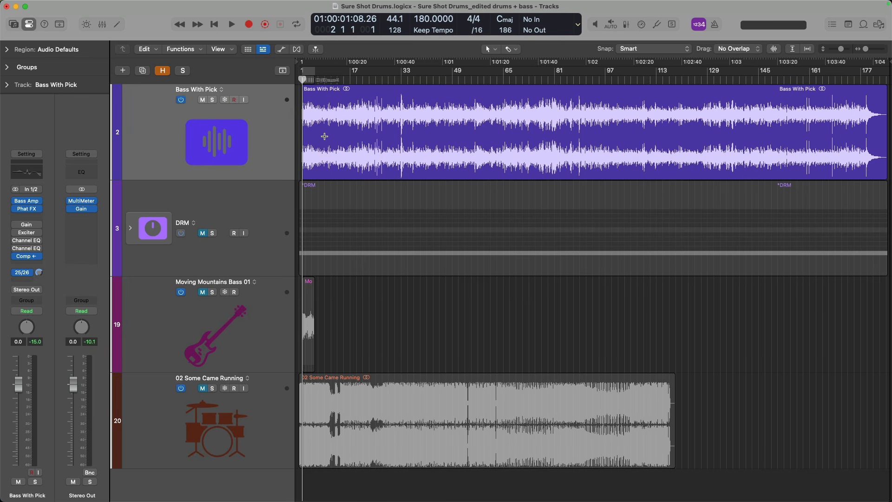
click(28, 256)
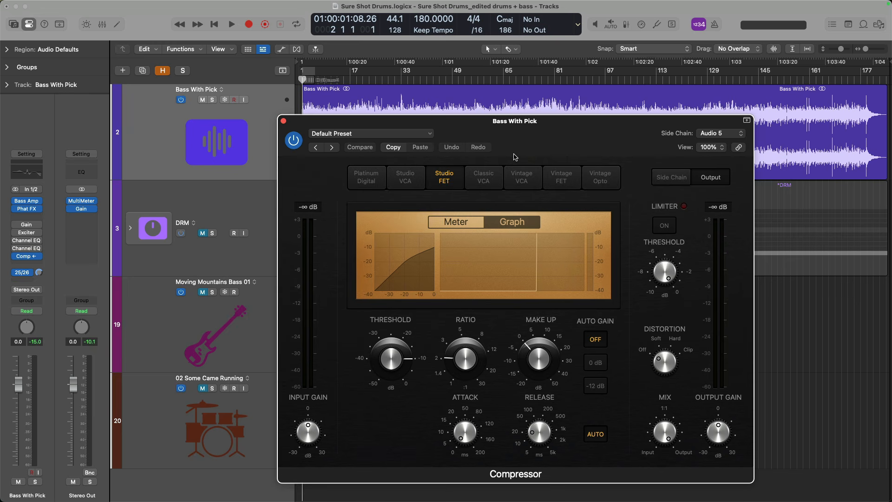
click(284, 121)
Turn on cycle mode and play the looped section of the processed Bass With Pick track.
key(c)
key(space)
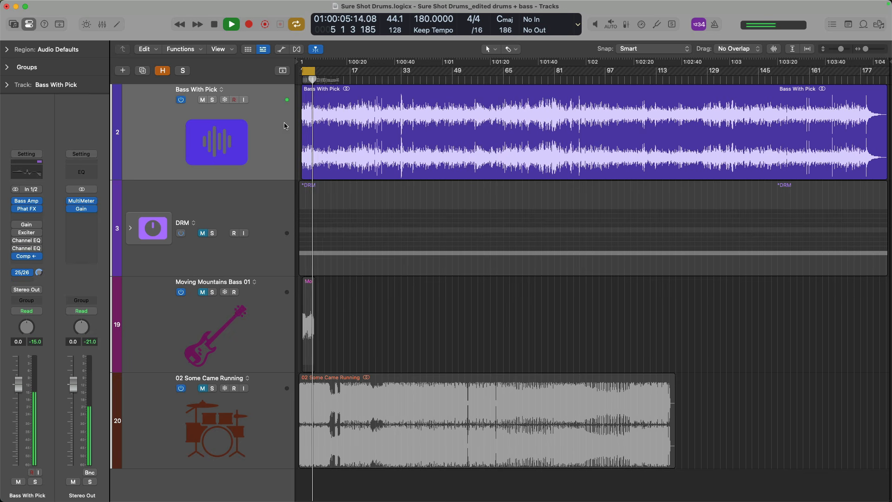
key(space)
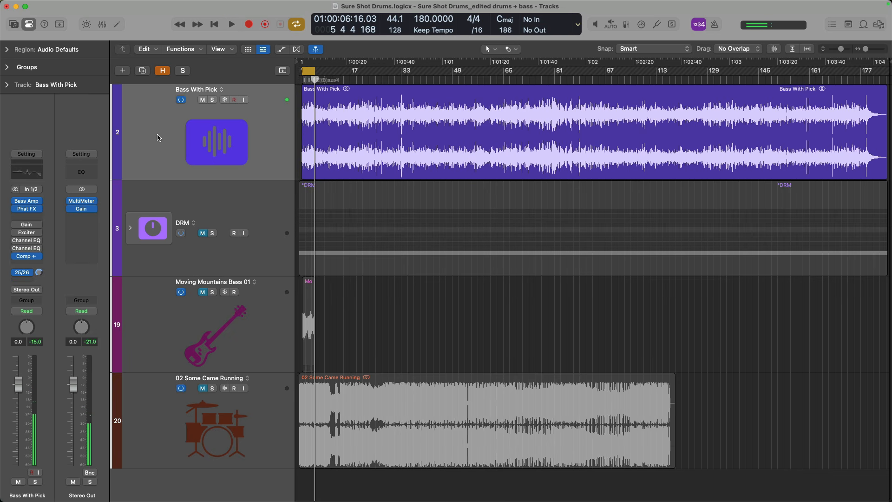
Audition the Bass With Pick track with Bass Amp and Phat FX bypassed, and re-enable both plug-ins.
click(16, 209)
key(space)
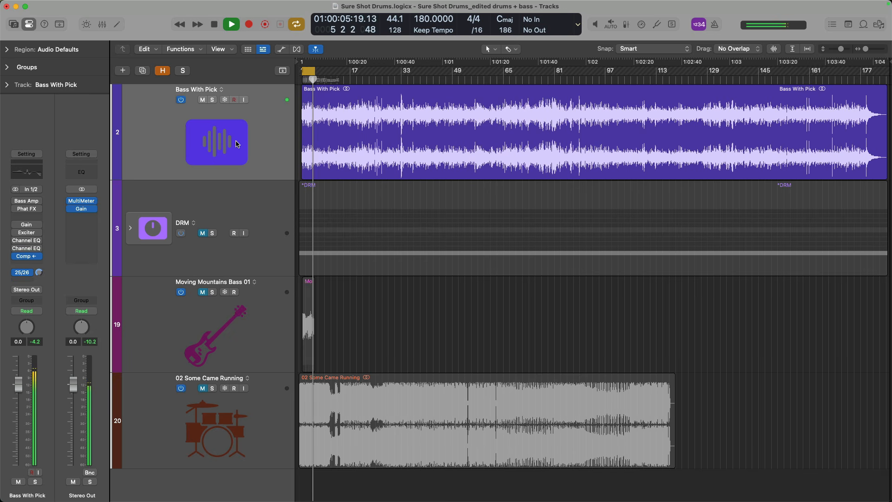
key(space)
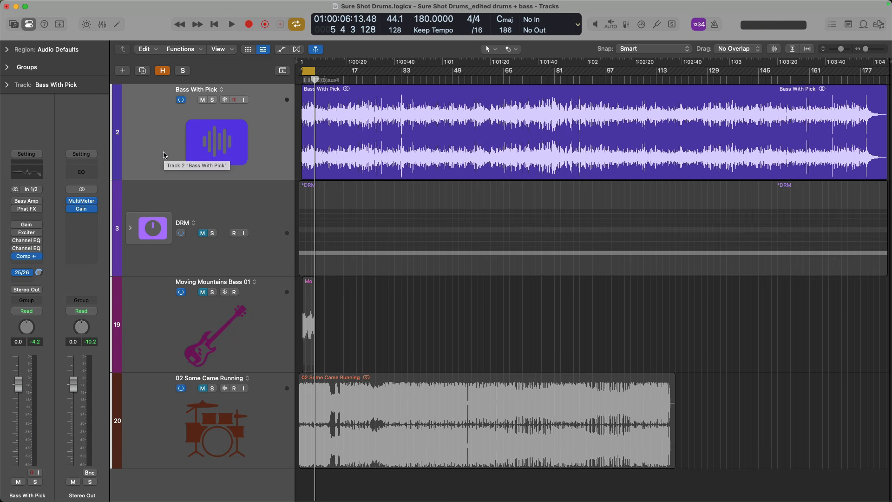
click(16, 201)
click(14, 209)
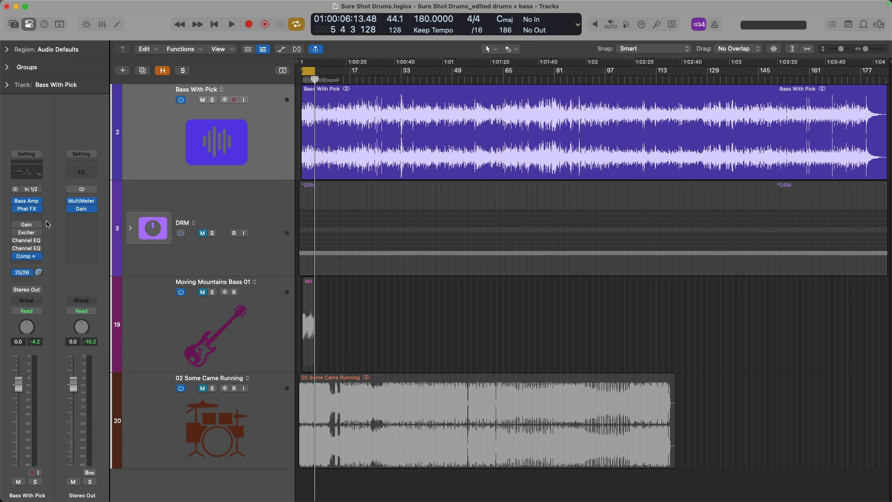
Preview the Ascension Bass Riff from the Tosin Abasi sound pack in the loop library.
key(o)
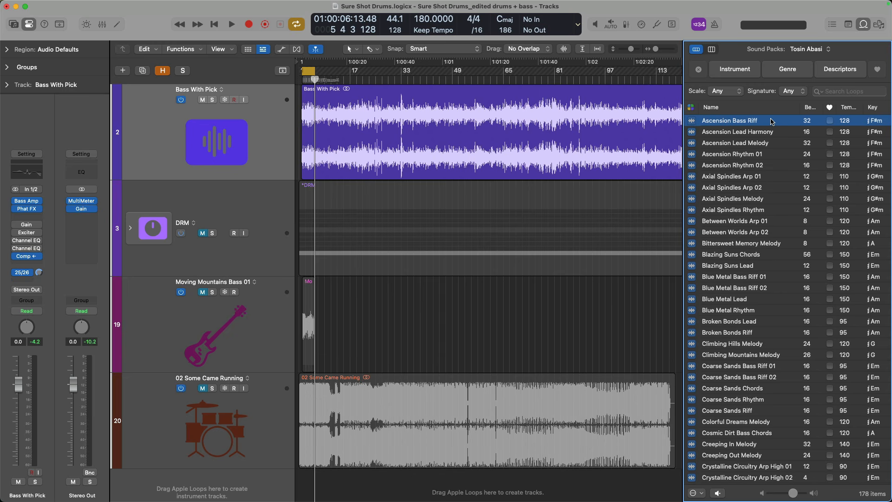
click(745, 122)
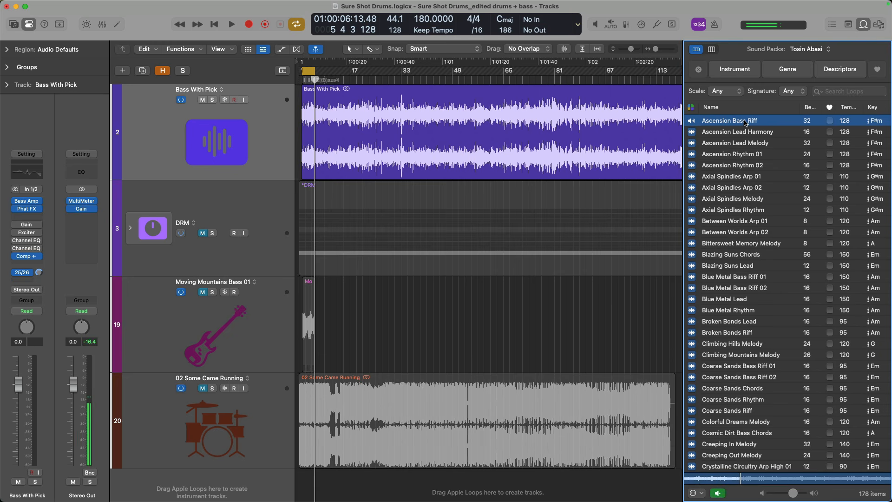
click(745, 122)
key(o)
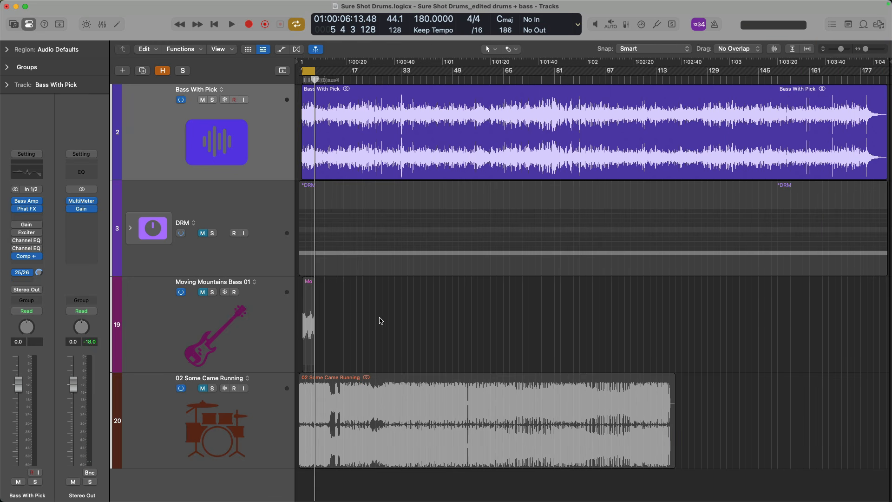
Solo the Moving Mountains Bass 01 track and listen to its loop.
drag(367, 332, 297, 253)
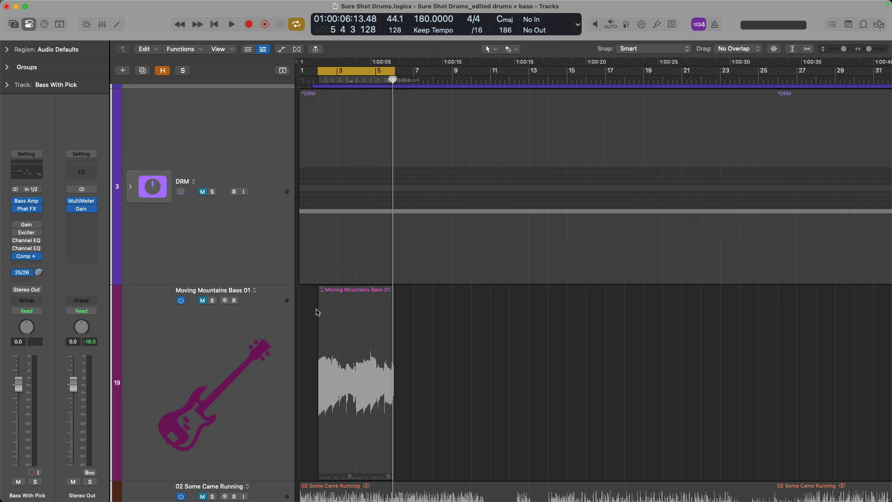
click(213, 301)
click(221, 319)
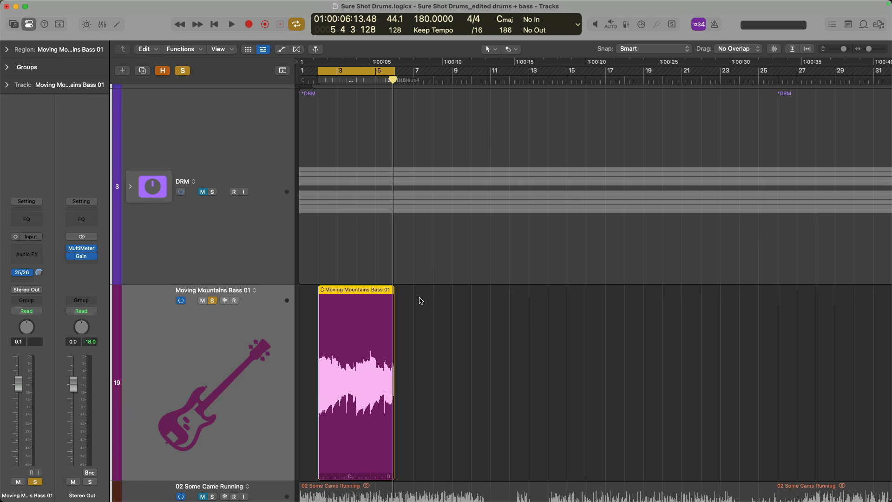
key(space)
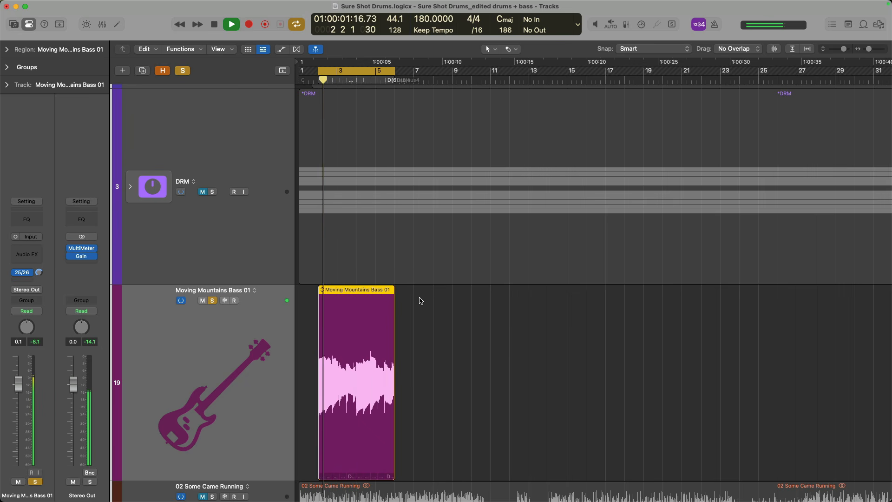
key(space)
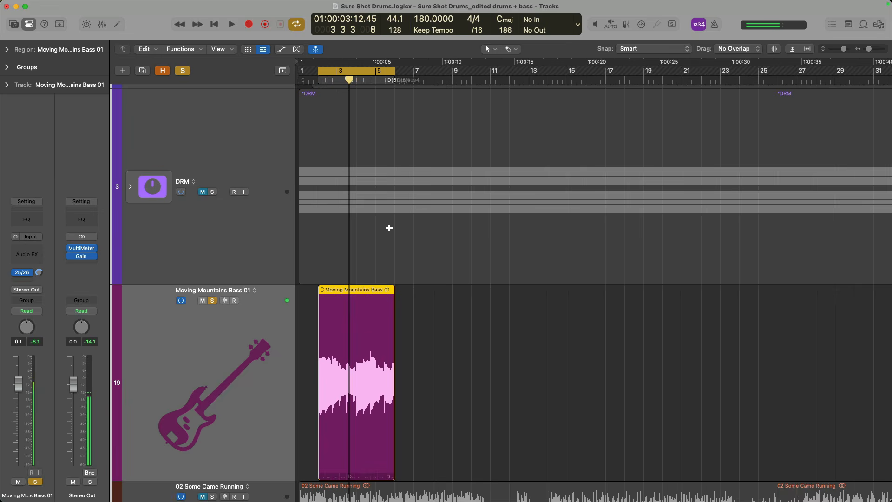
Compare the Bass With Pick and Moving Mountains Bass 01 tracks by alternating solo during playback, and clear the solo.
key(z)
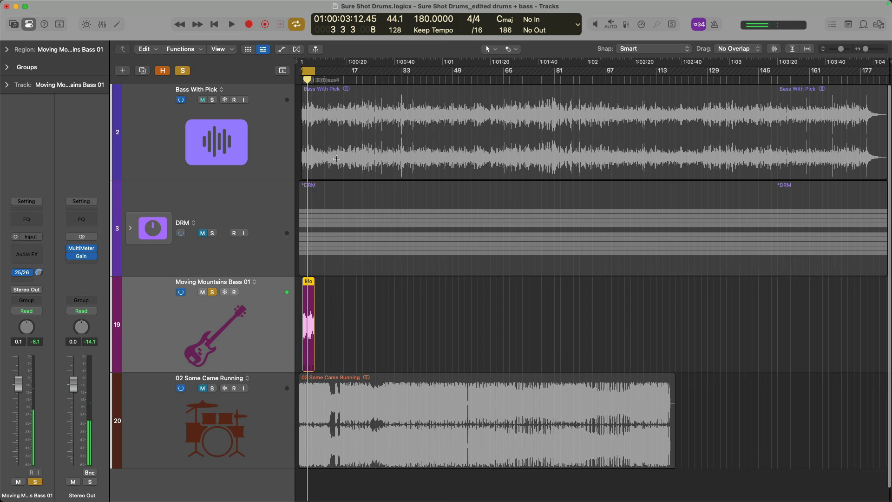
click(225, 116)
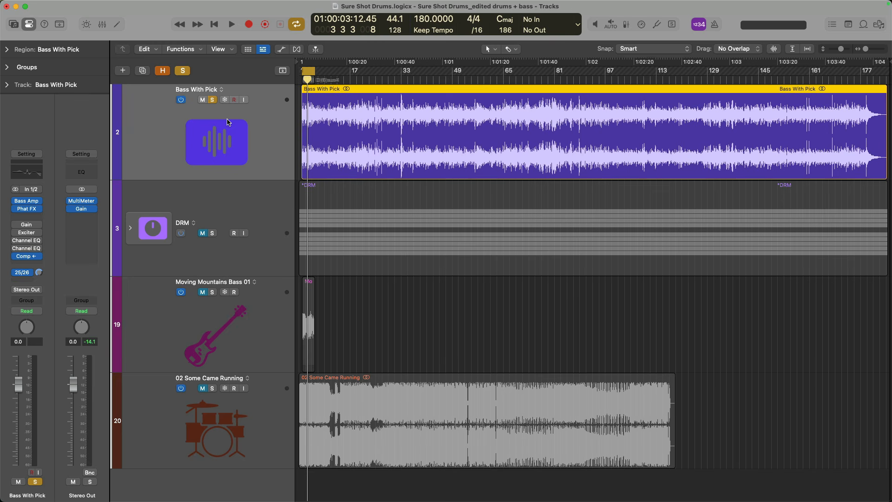
key(space)
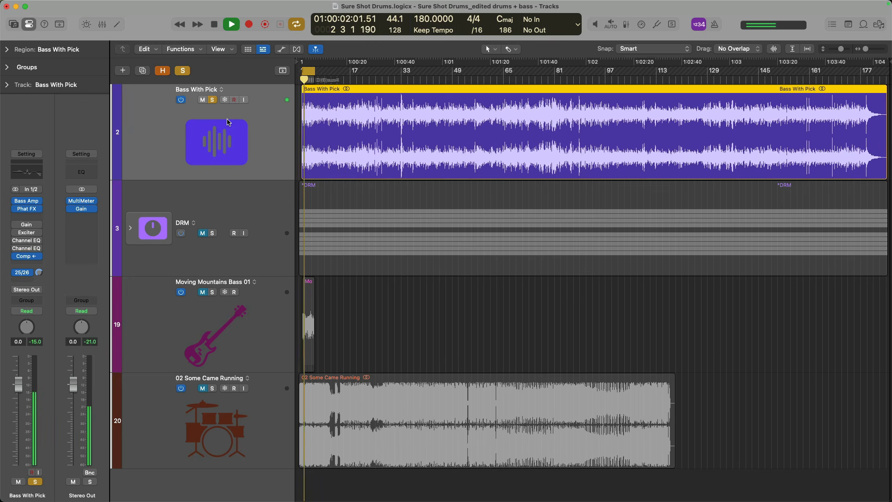
drag(343, 346, 296, 93)
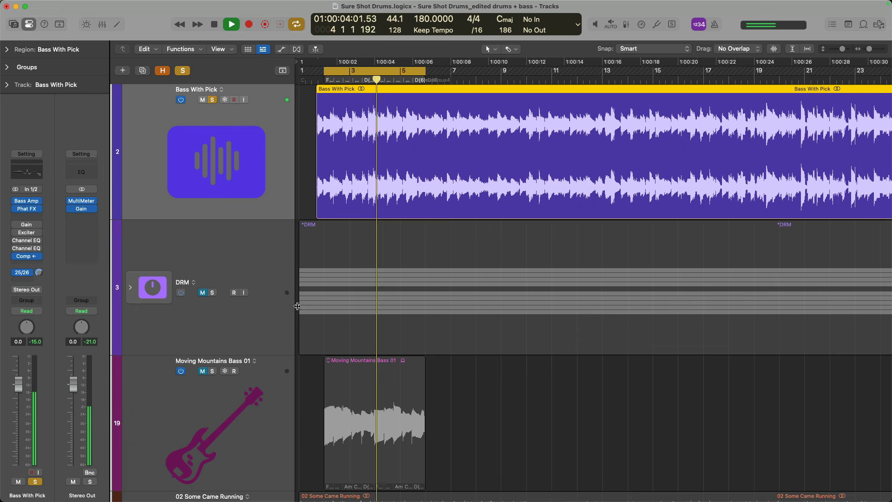
click(212, 371)
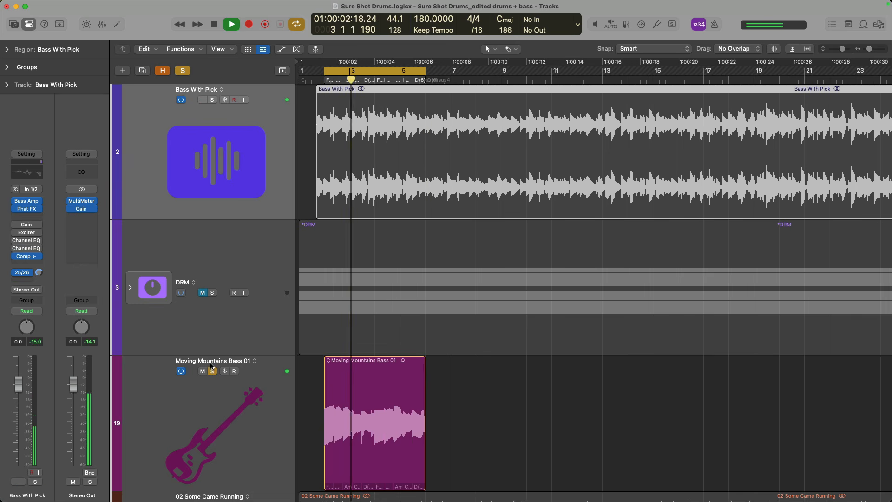
click(212, 100)
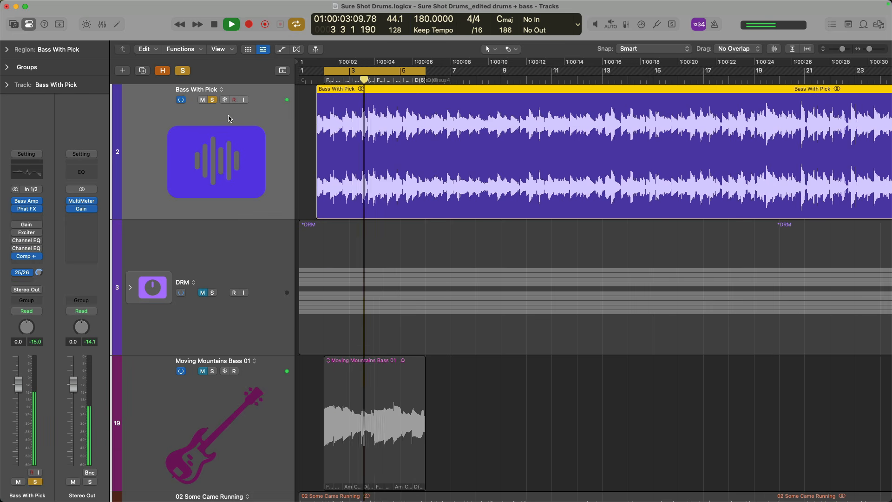
key(space)
click(213, 100)
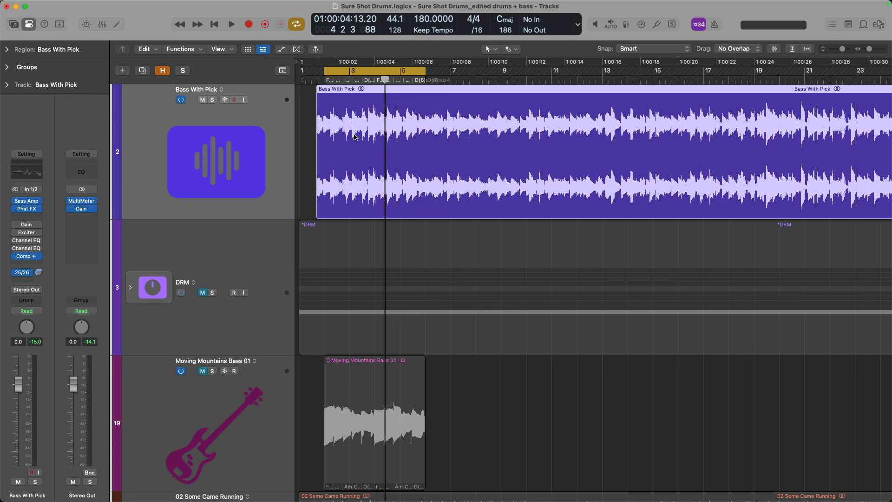
Insert Match EQ directly after Phat FX on the Bass With Pick channel strip.
key(z)
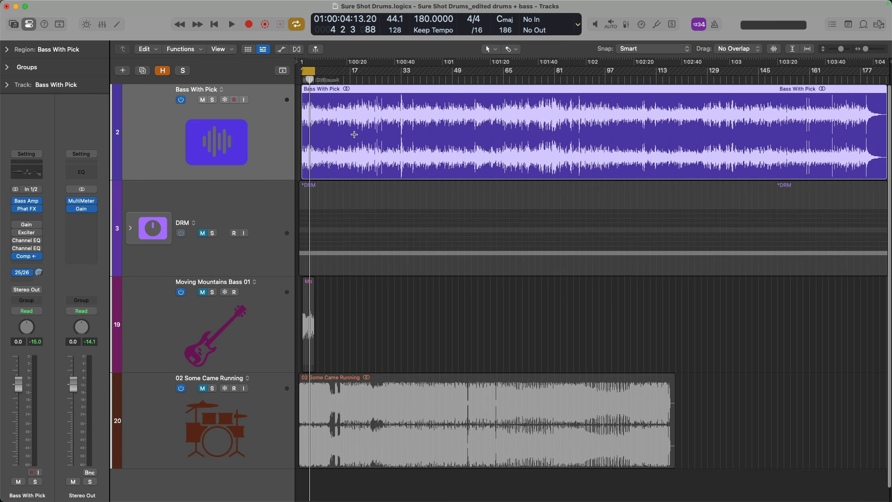
click(40, 217)
mouse_move(61, 344)
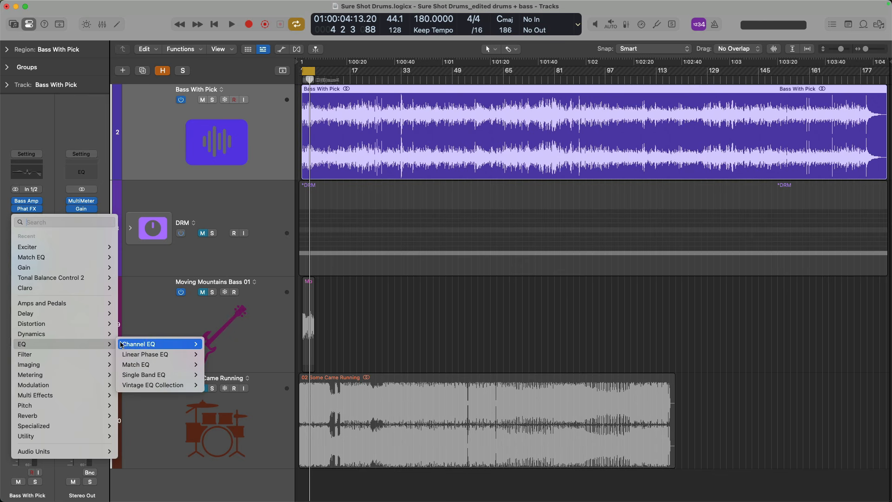
click(163, 368)
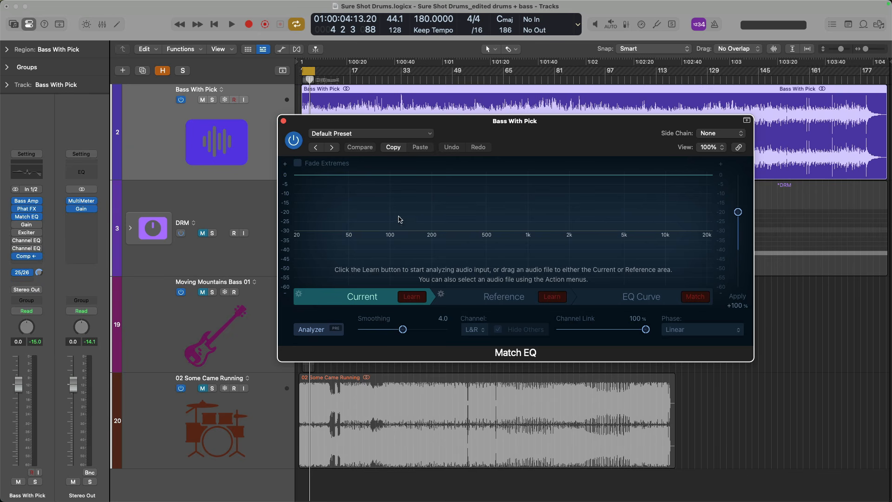
Load the Bass With Pick region into Match EQ as the Current audio and shift its level scale to -15 to -75 dB.
drag(482, 132, 445, 133)
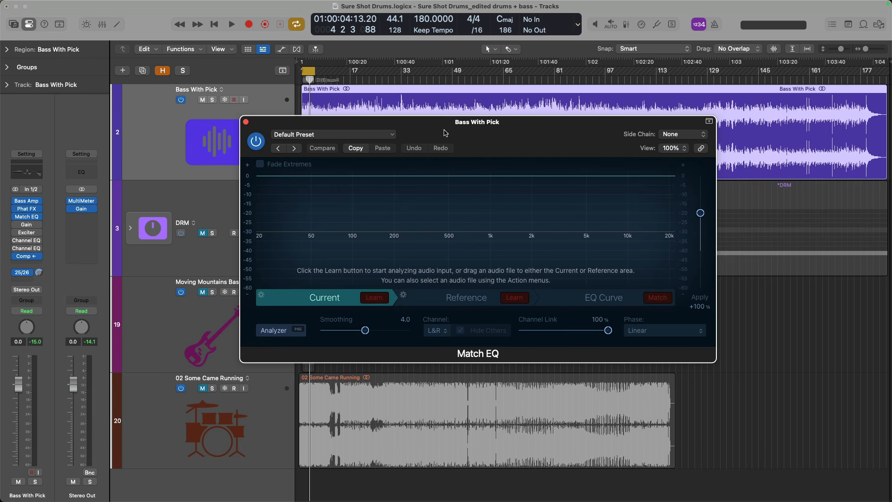
drag(387, 123, 506, 138)
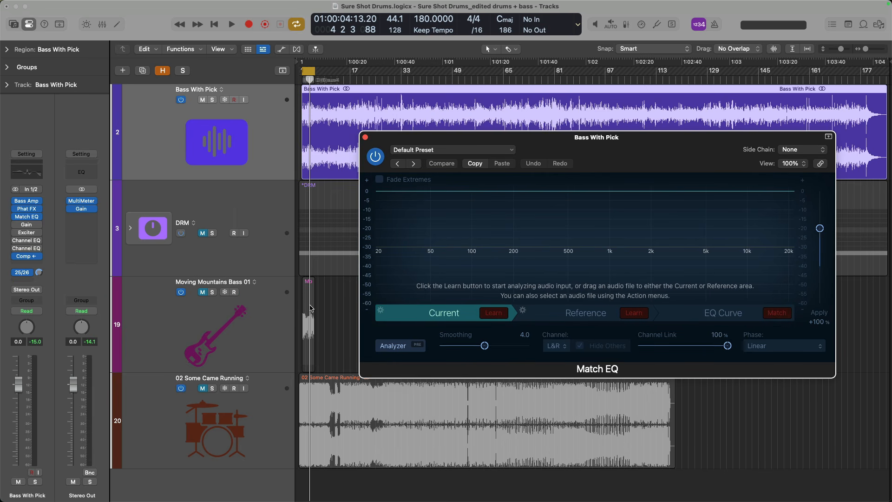
drag(575, 145, 507, 156)
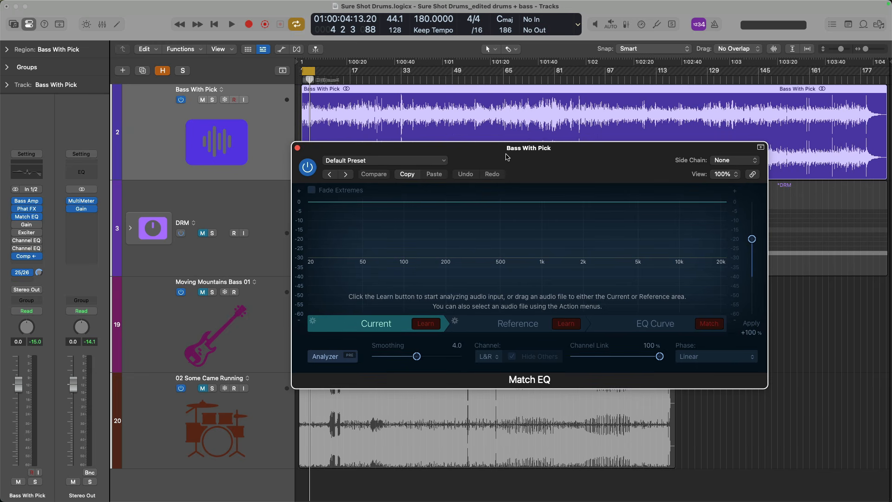
click(432, 93)
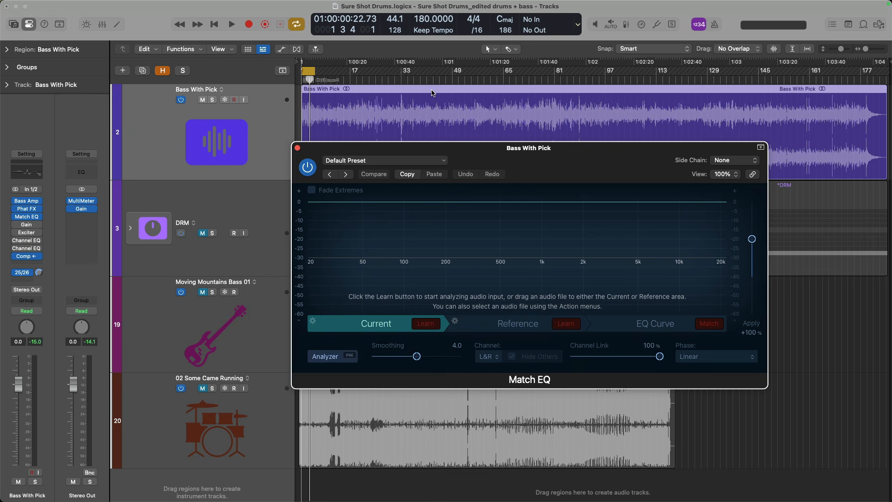
drag(432, 93, 382, 324)
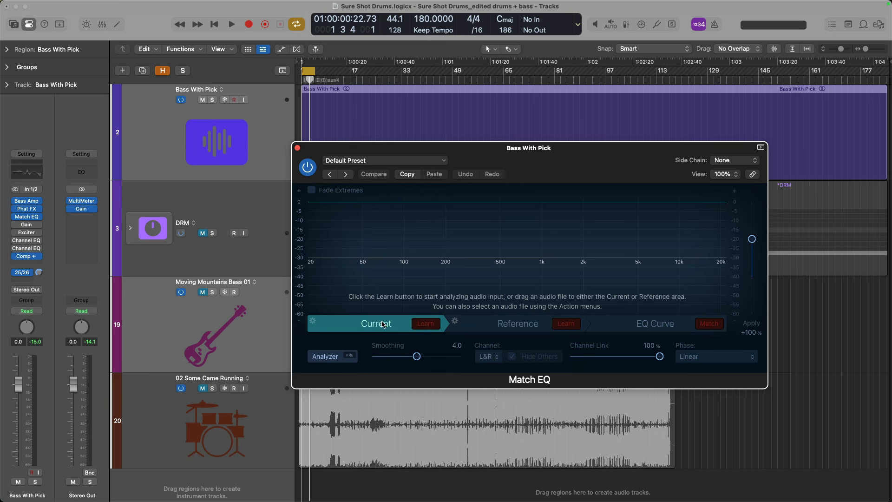
drag(382, 324, 382, 324)
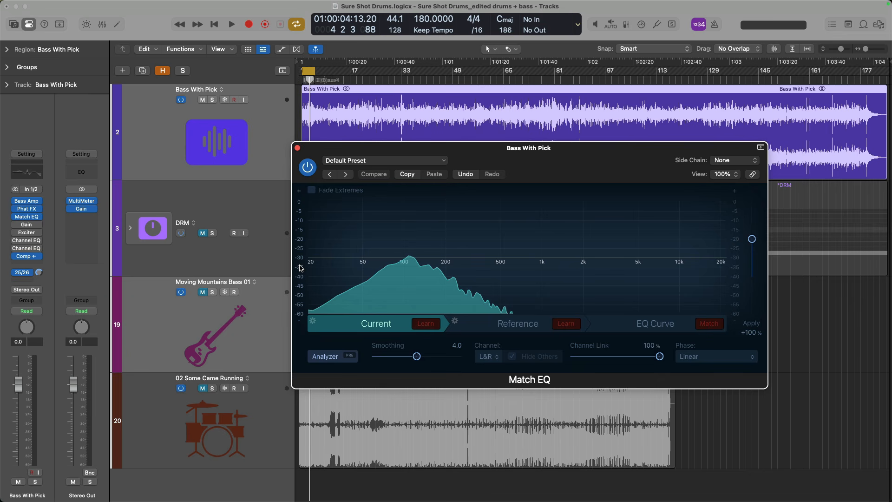
drag(299, 268, 299, 228)
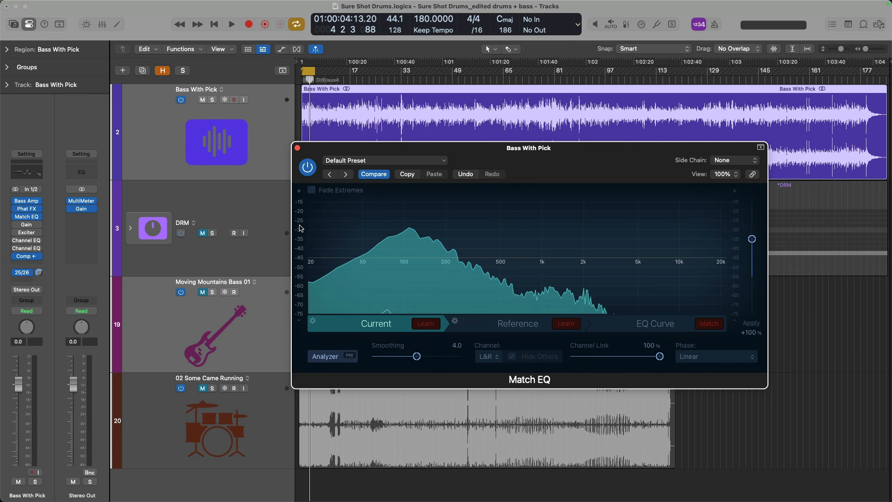
mouse_move(26, 204)
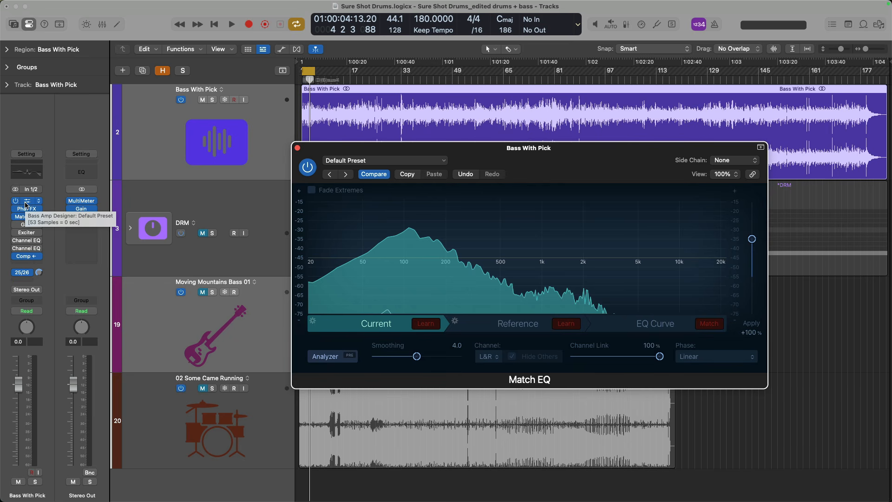
Unmute the Moving Mountains Bass 01 track and load its region into Match EQ as the Reference audio.
drag(353, 194, 427, 191)
click(203, 292)
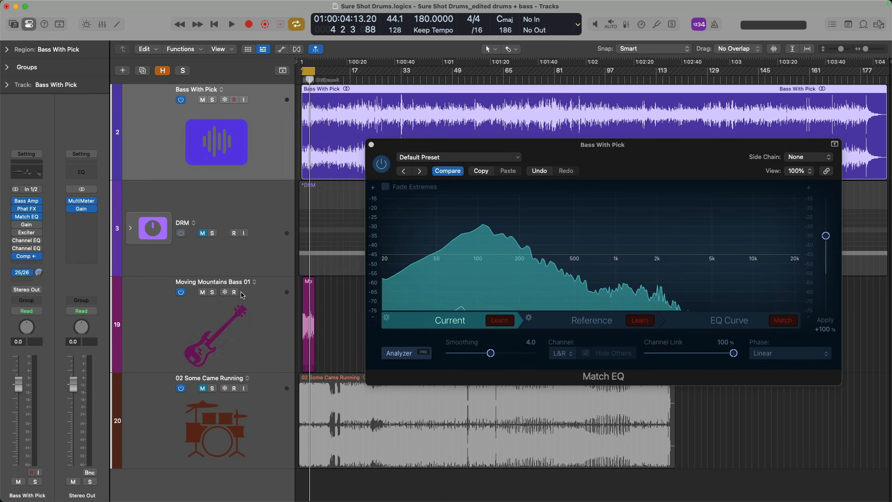
drag(307, 285, 556, 323)
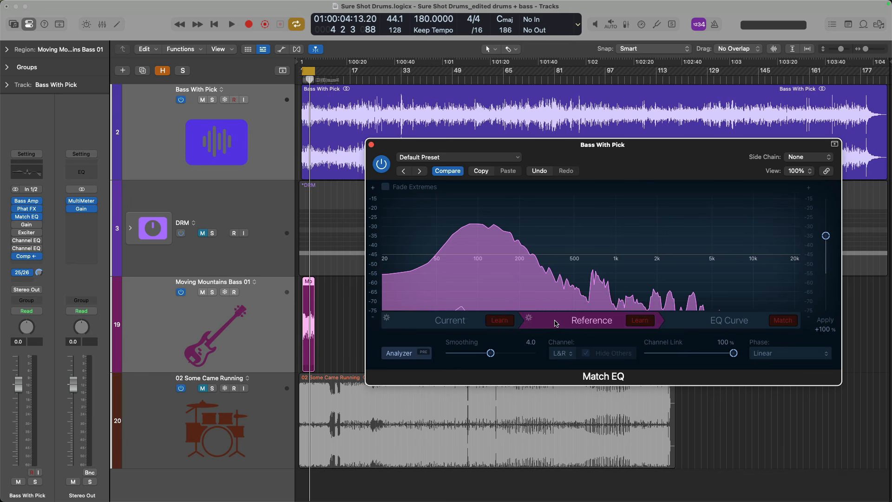
click(286, 317)
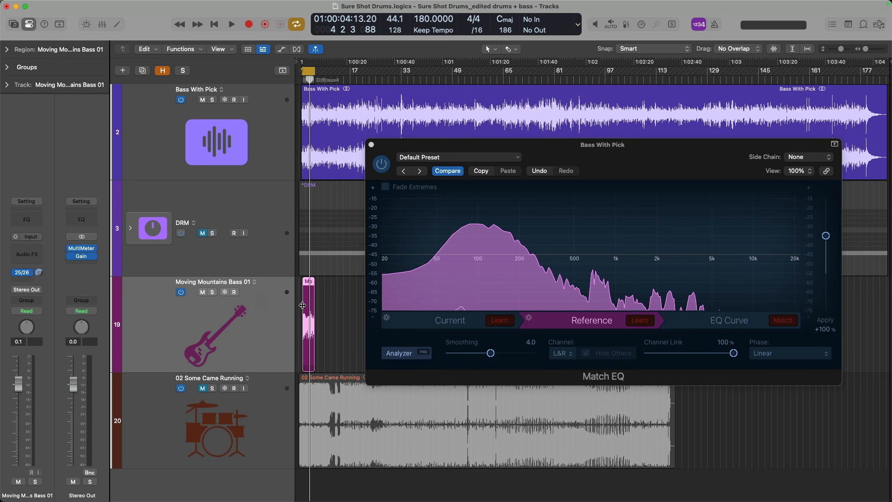
Compare the Current and Reference frequency curves in Match EQ by switching between them.
click(411, 322)
click(542, 323)
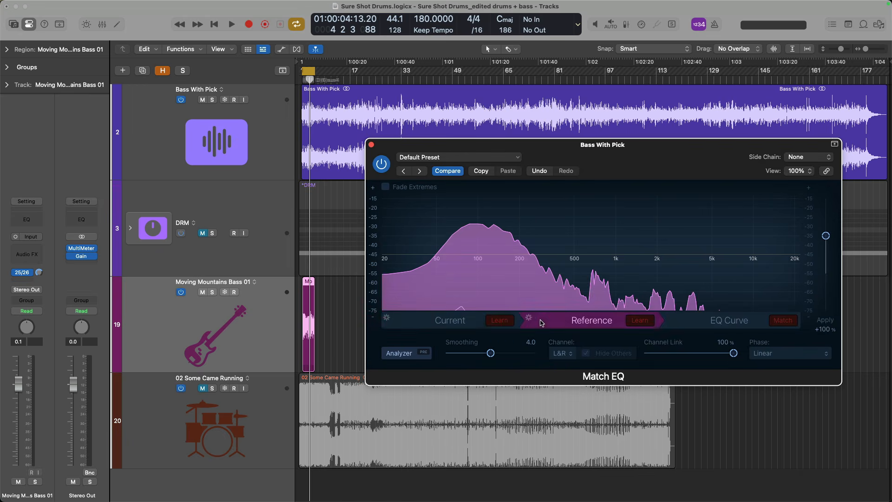
click(460, 321)
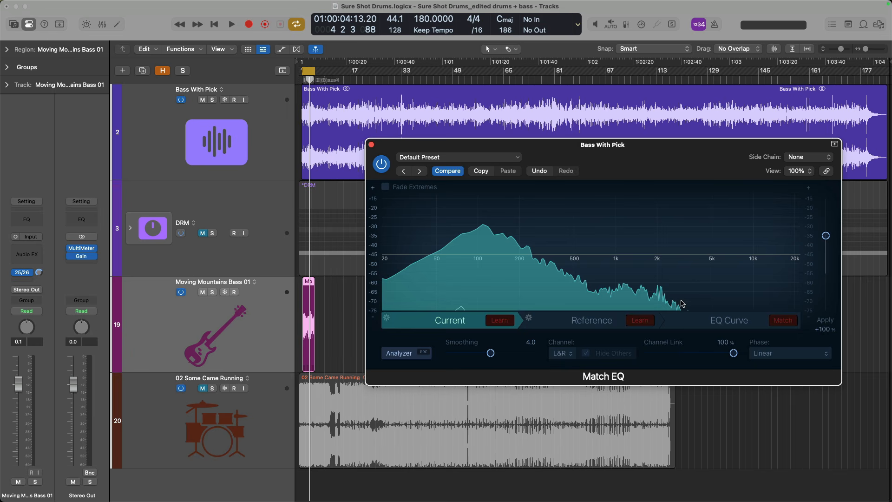
click(587, 326)
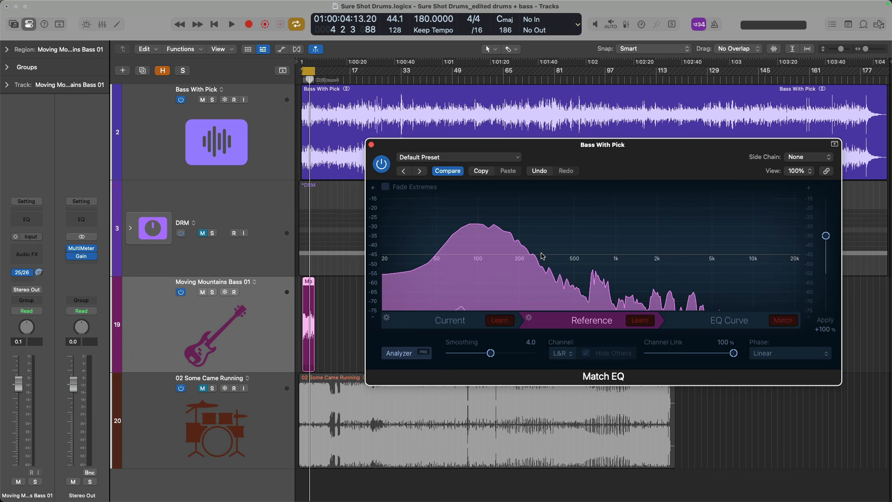
click(465, 321)
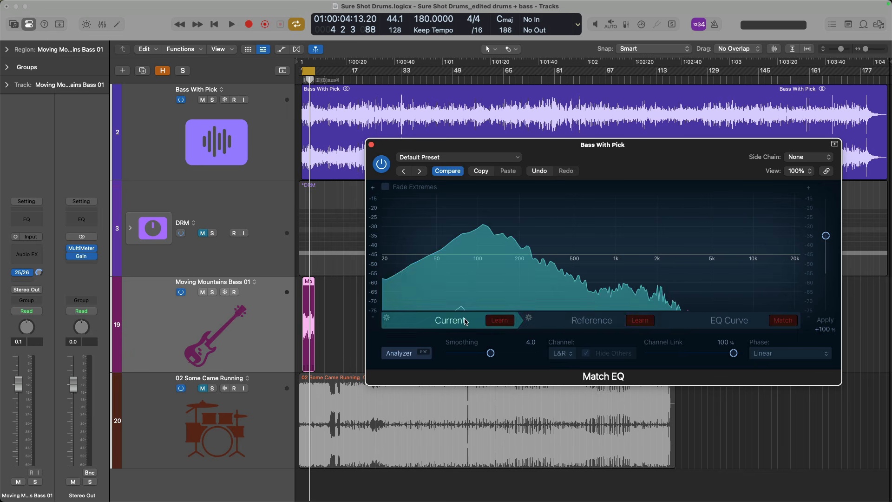
click(563, 321)
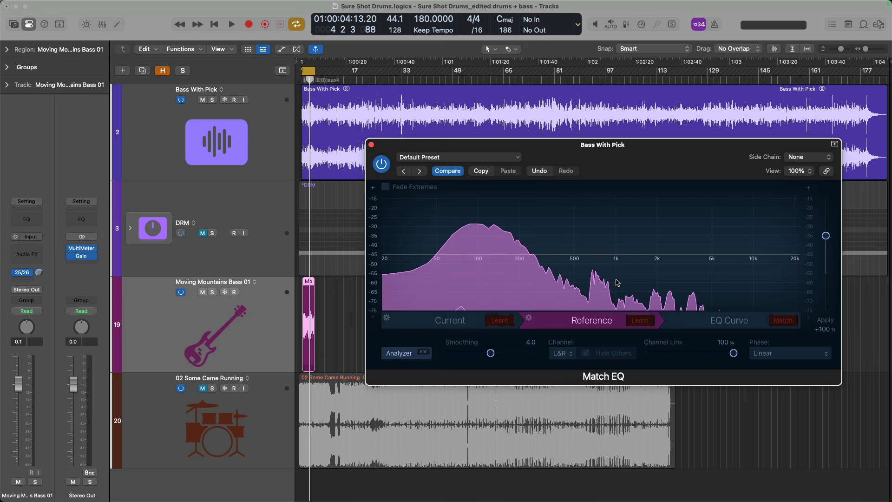
click(475, 320)
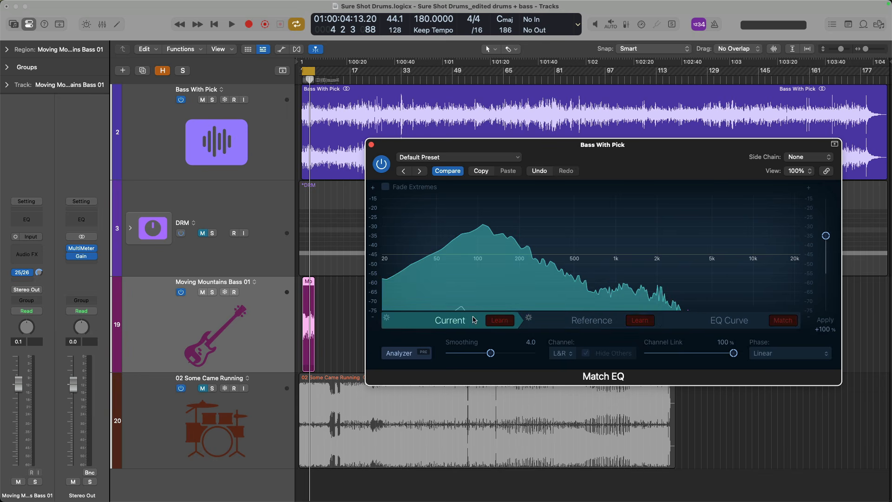
click(556, 322)
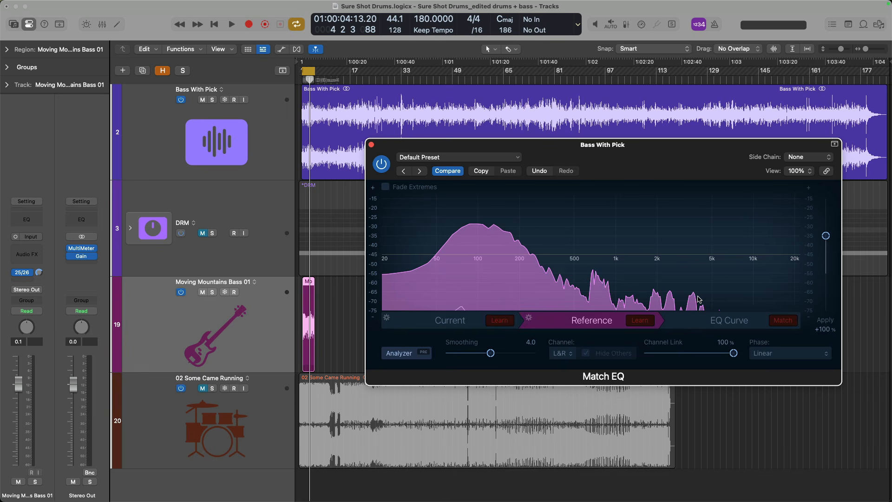
Generate the matched EQ curve and listen to Bass With Pick with the Moving Mountains Bass 01 track muted.
click(773, 320)
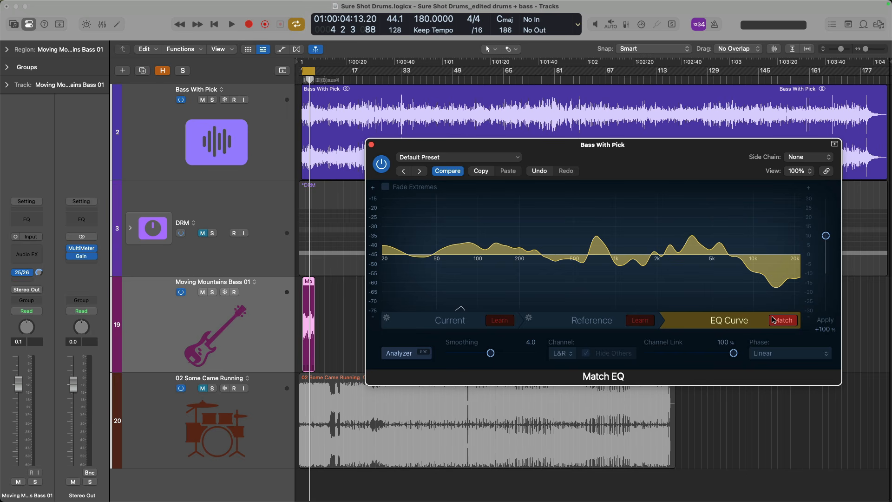
click(203, 292)
key(space)
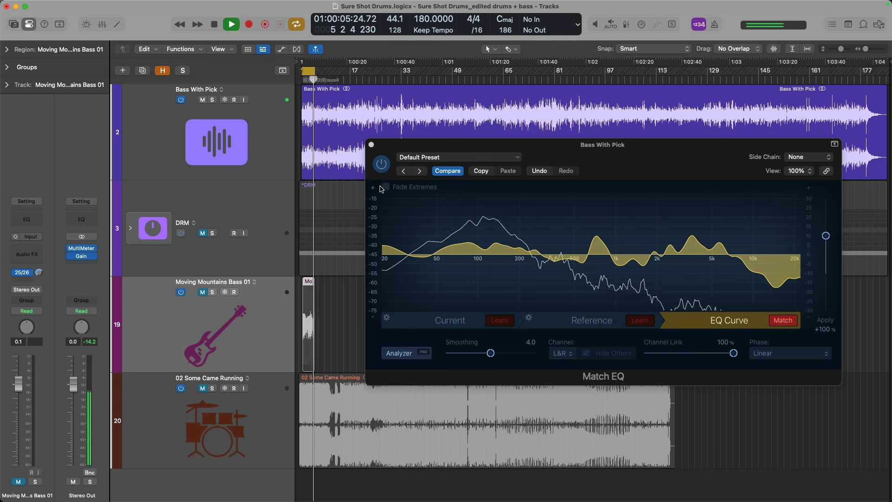
key(space)
Compare the bass without and with Match EQ by bypassing and re-enabling the plug-in during playback.
click(382, 164)
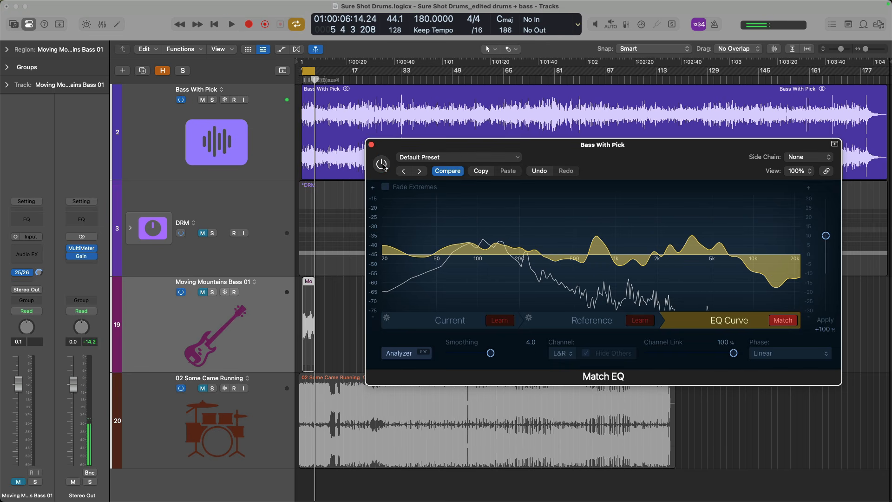
key(space)
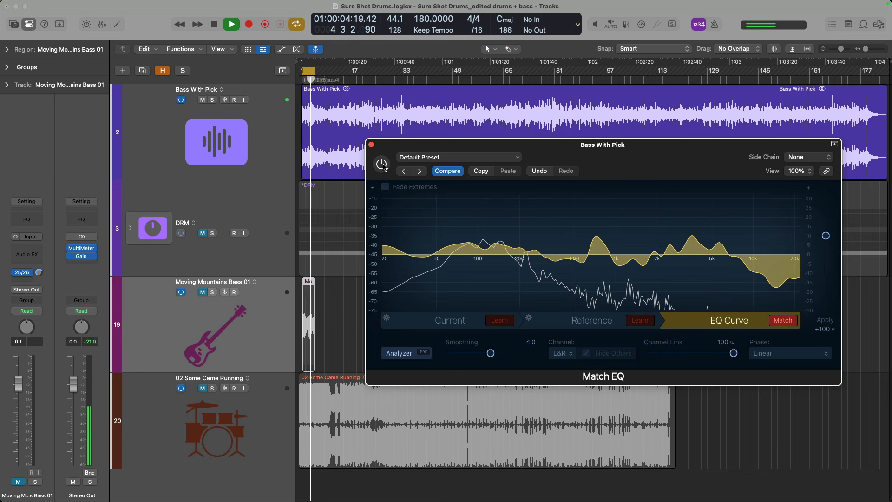
click(381, 164)
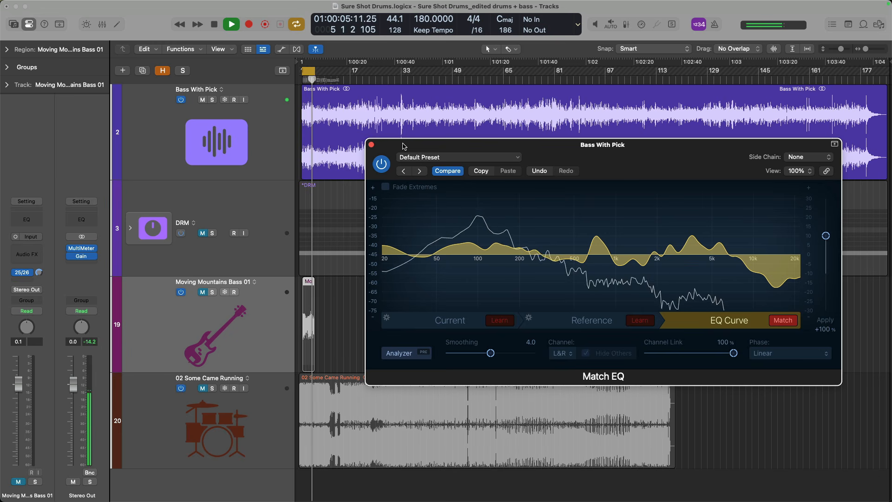
key(space)
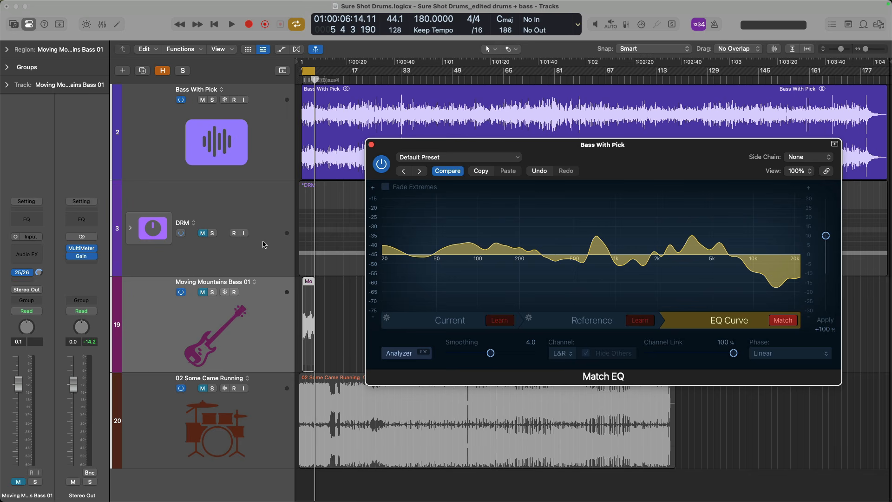
Compare the Moving Mountains Bass 01 and matched Bass With Pick tracks by alternating solo during playback, and clear the solo.
click(212, 291)
key(space)
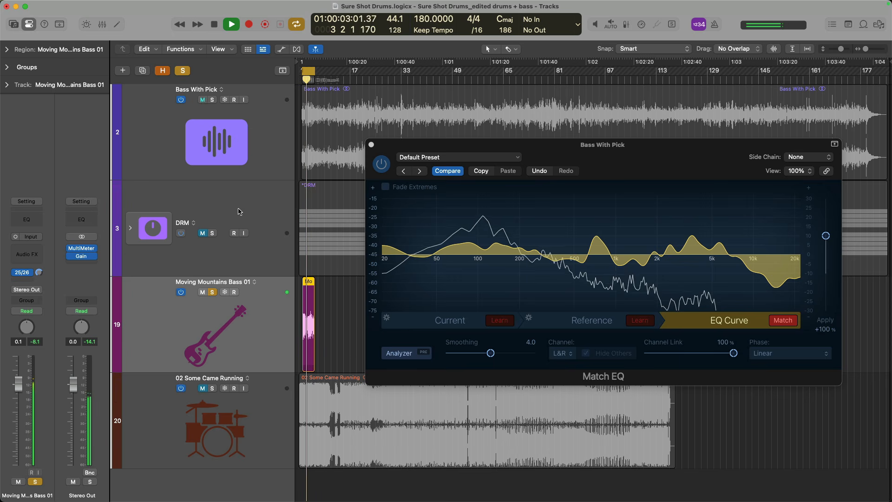
click(213, 100)
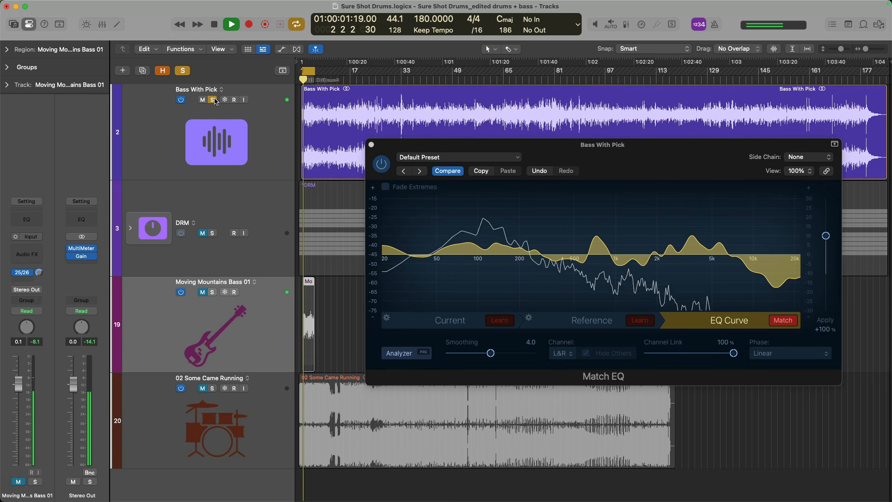
click(213, 292)
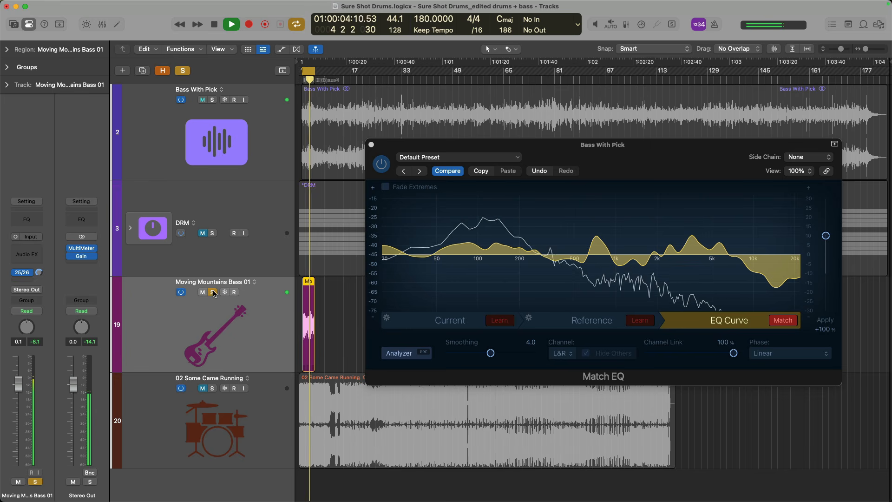
key(space)
click(213, 292)
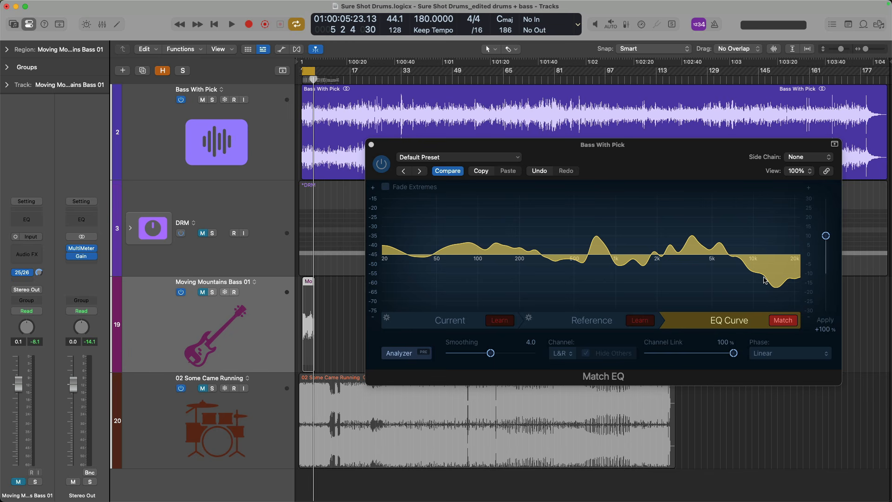
Enable the Exciter and Gain plug-ins on the Bass With Pick channel strip, leaving the Exciter window closed.
click(288, 166)
click(26, 233)
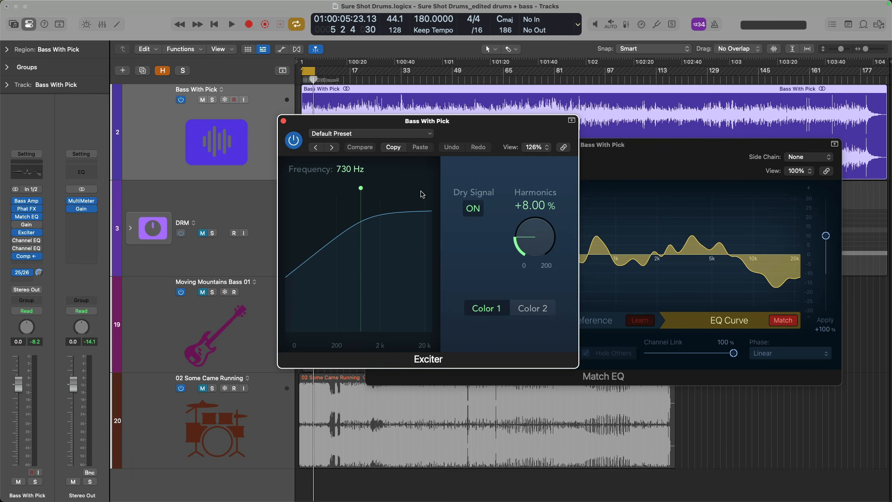
click(284, 122)
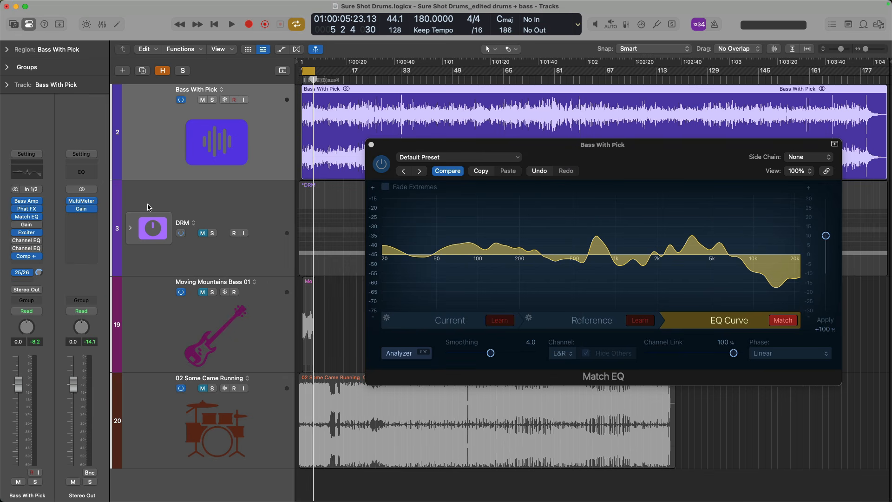
mouse_move(18, 226)
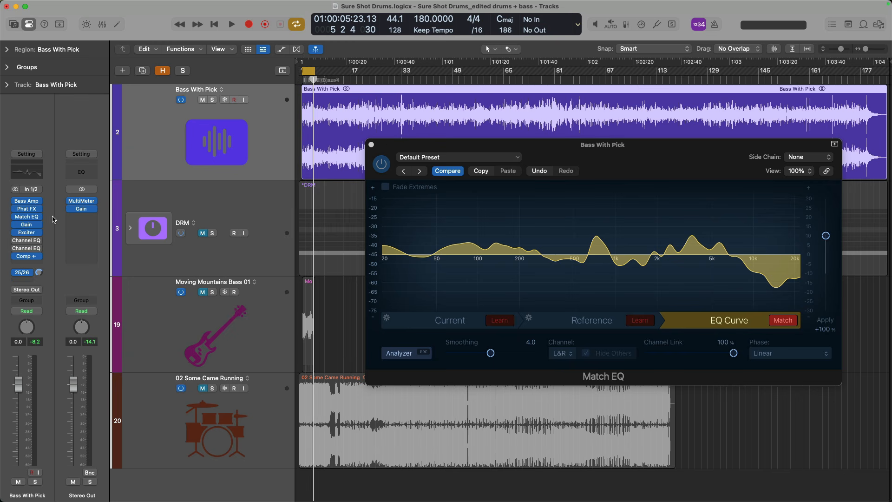
Play the bass with Gain and Exciter active, soloing Moving Mountains Bass 01 and Bass With Pick in turn.
key(space)
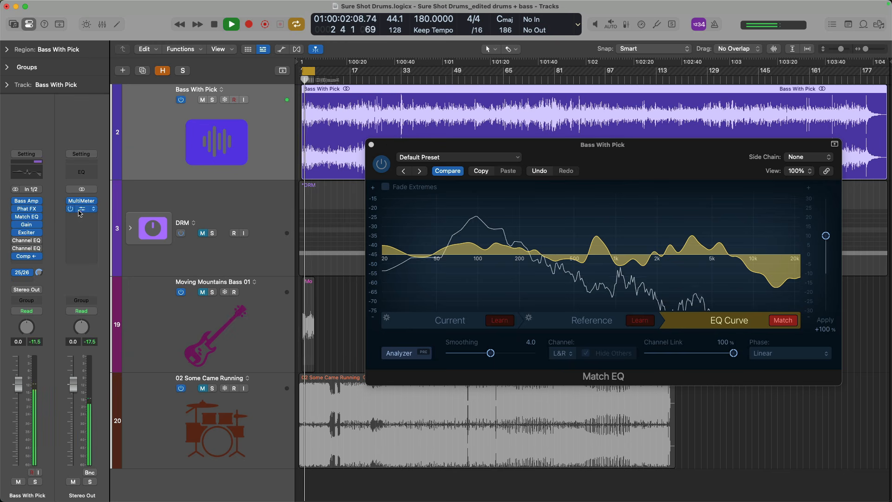
click(213, 293)
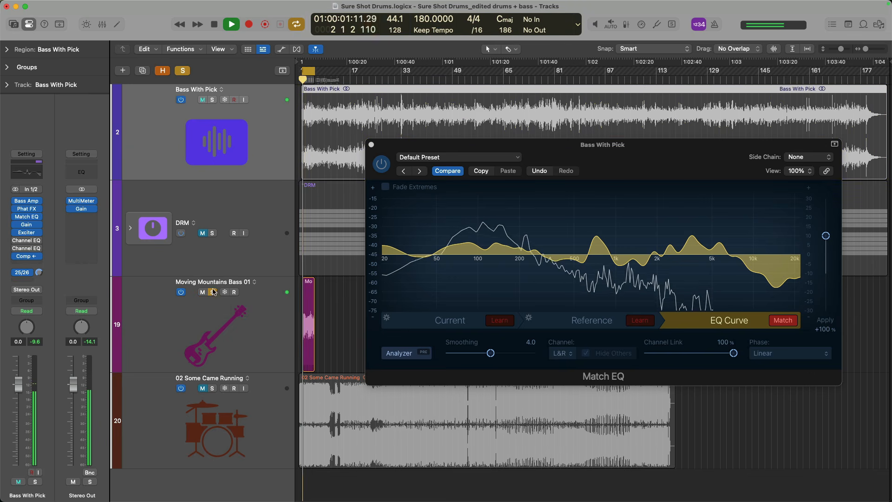
click(213, 101)
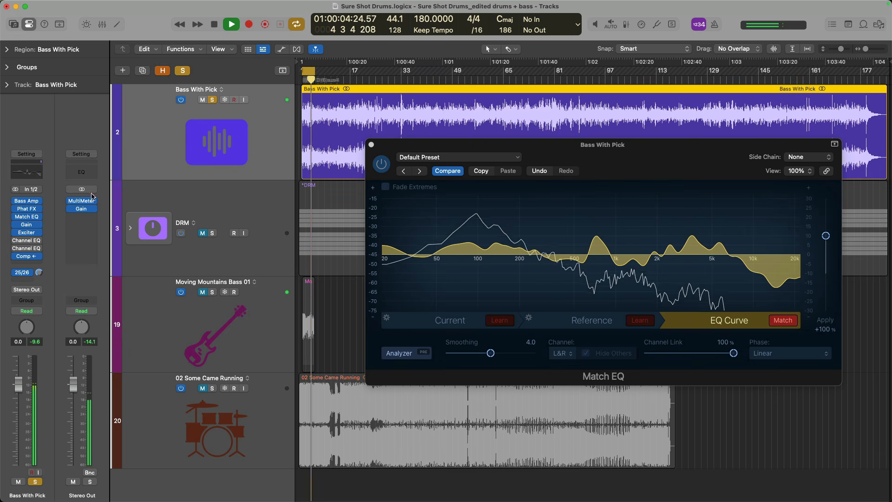
Audition the soloed Bass With Pick track with Match EQ, Gain and Exciter bypassed and re-enabled, and stop playback.
click(16, 216)
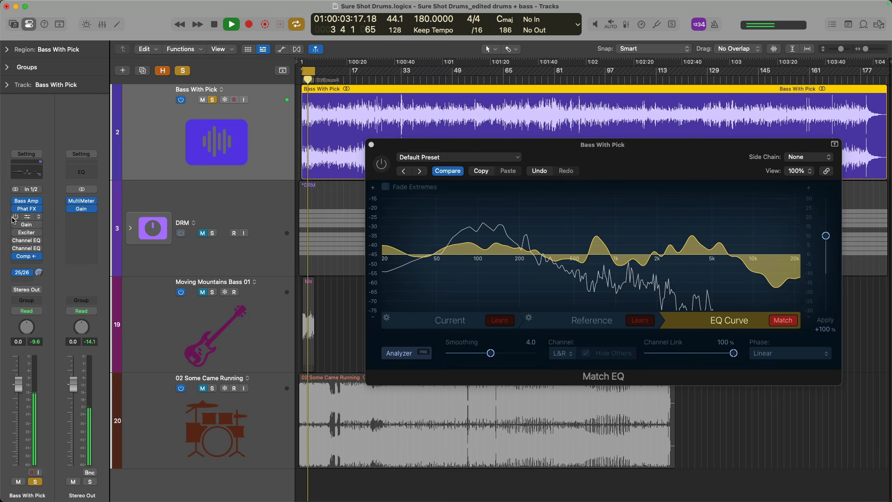
click(15, 216)
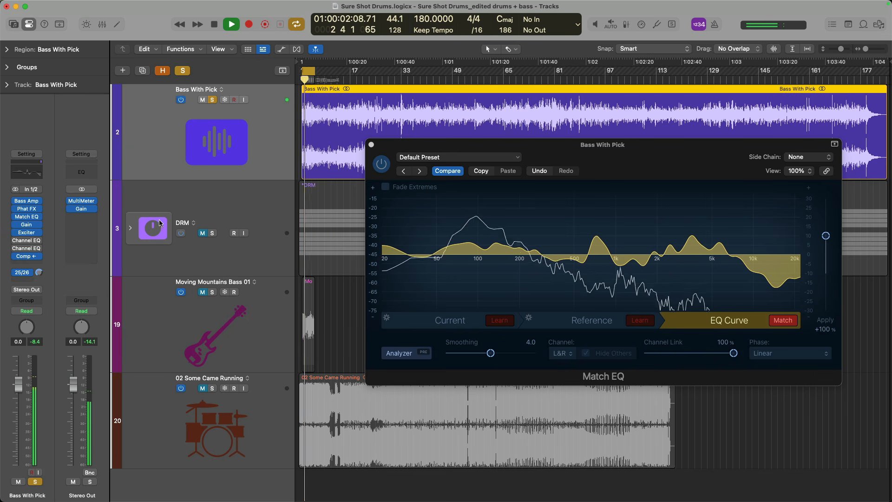
key(space)
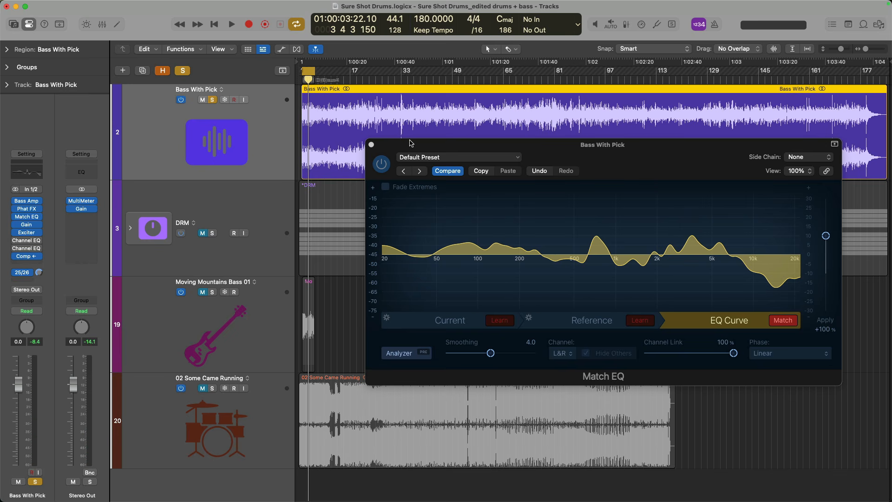
Lower Match EQ's Apply amount to 0 %, raise it to 90 % during playback, and set it to 70 %.
drag(410, 143, 269, 109)
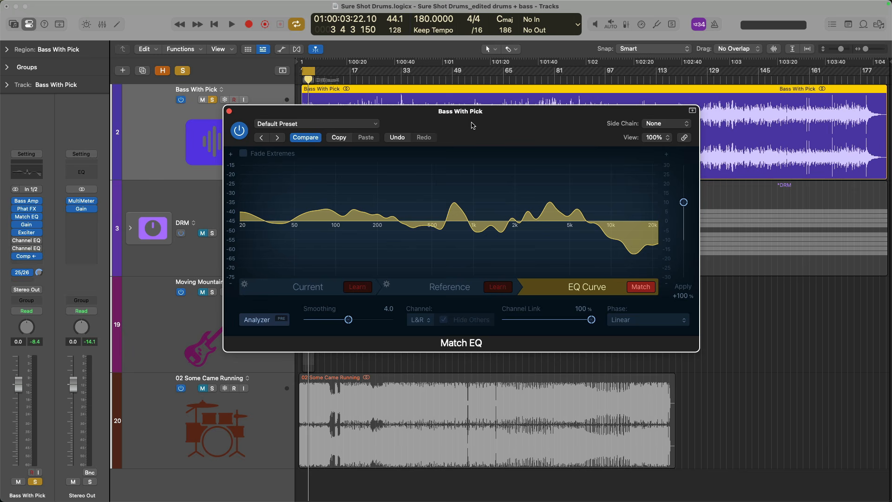
drag(683, 203, 683, 230)
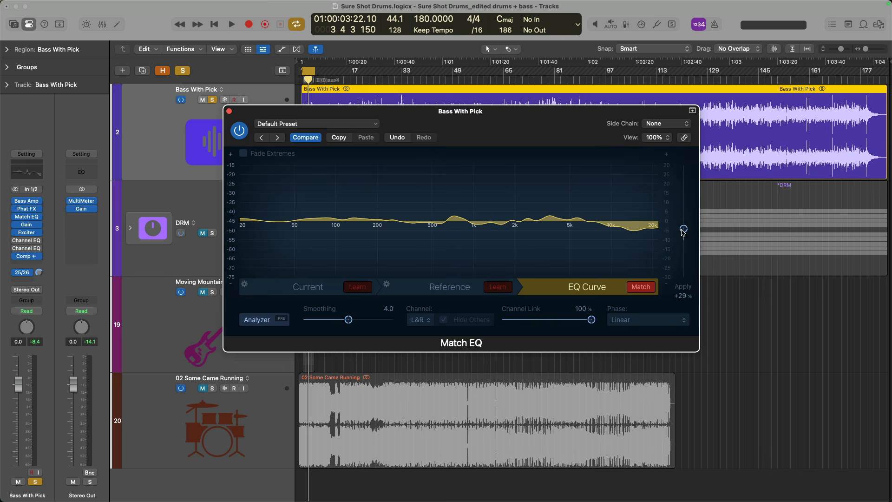
mouse_move(681, 232)
mouse_down()
mouse_move(681, 191)
mouse_move(682, 242)
mouse_up()
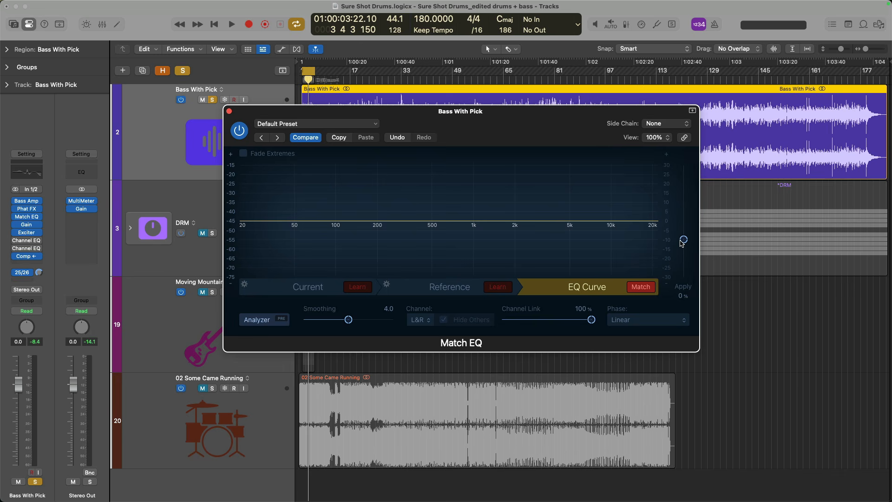
key(space)
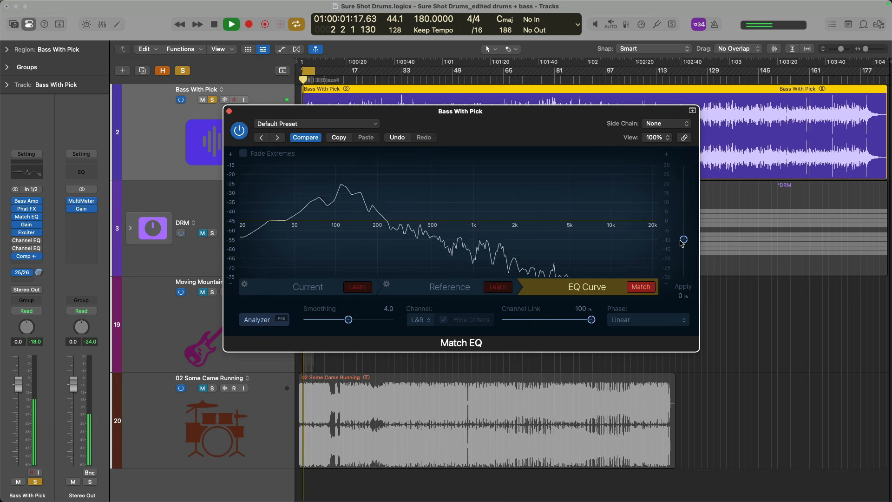
drag(682, 242, 680, 212)
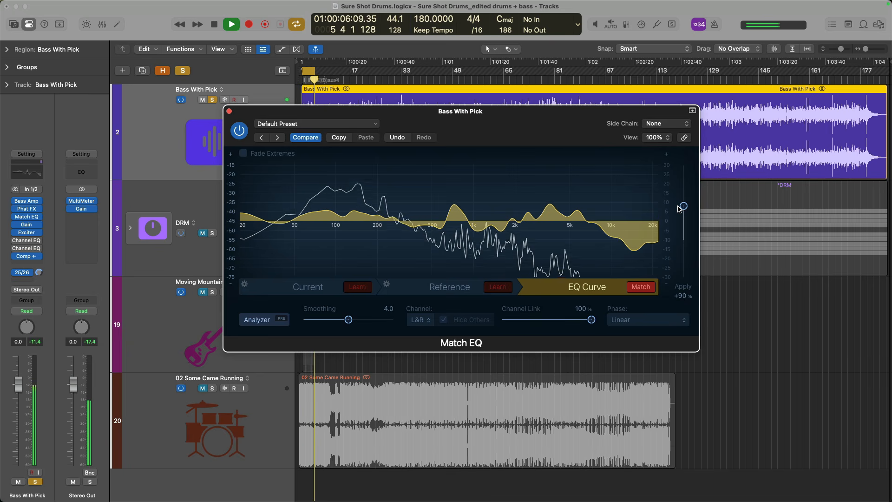
drag(679, 209, 679, 217)
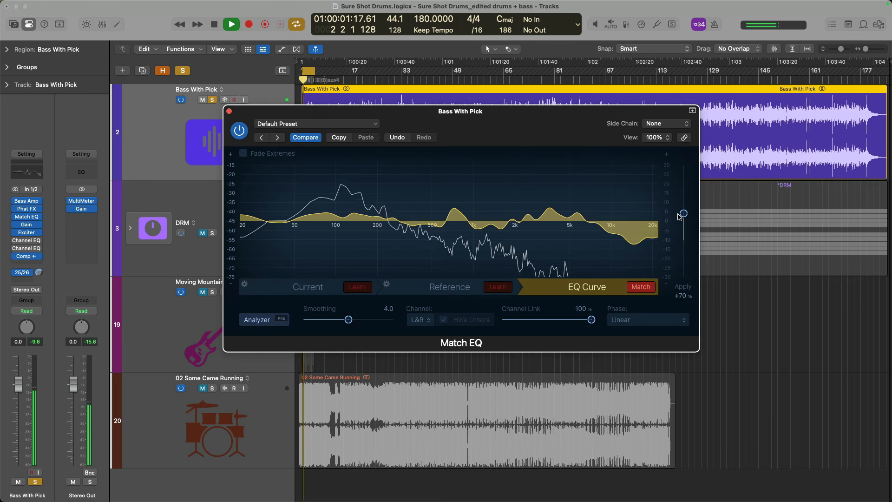
Stop playback, enable Match EQ's Fade Extremes option, and collapse the low-frequency fade range to the 20 Hz edge.
key(space)
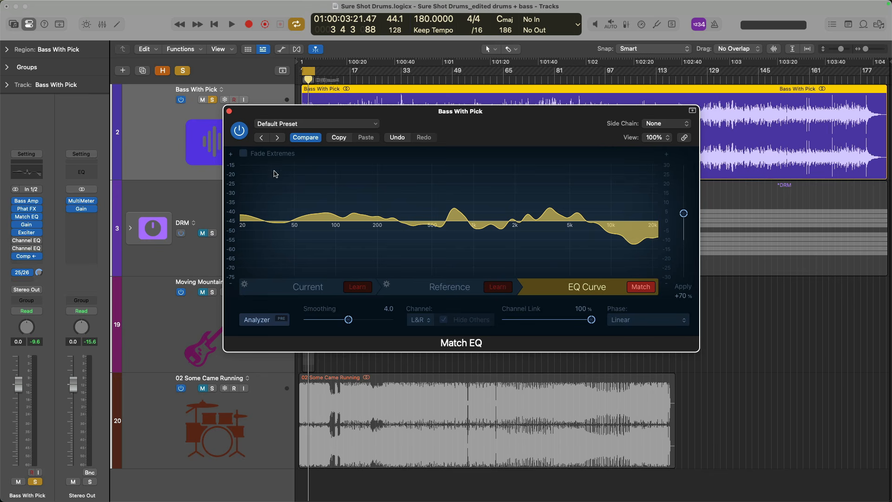
click(243, 154)
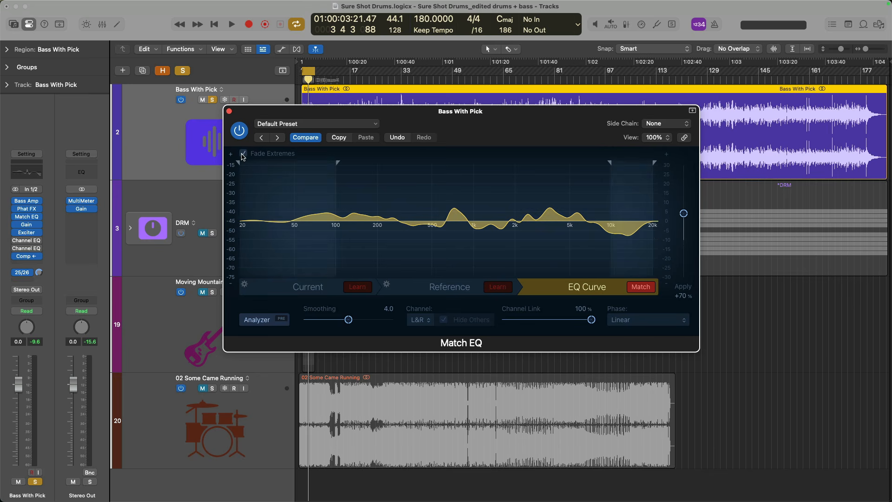
mouse_move(238, 163)
mouse_down()
mouse_move(385, 166)
mouse_move(315, 166)
mouse_up()
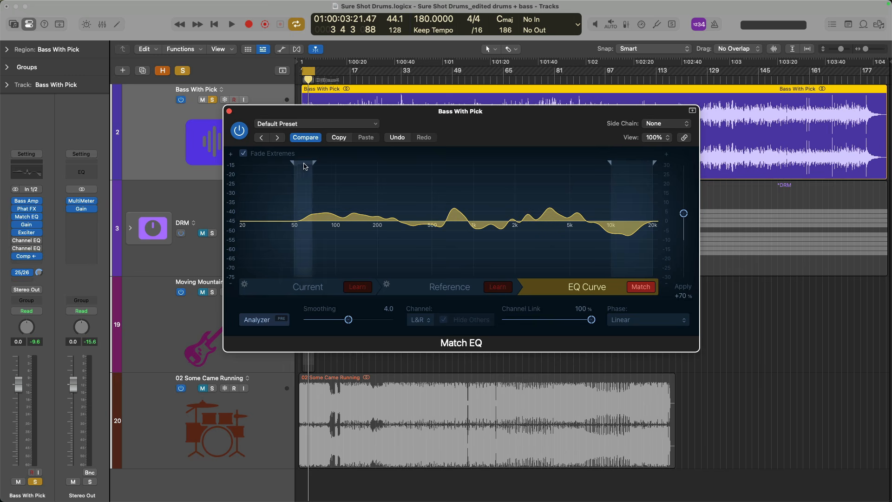
drag(314, 164, 216, 163)
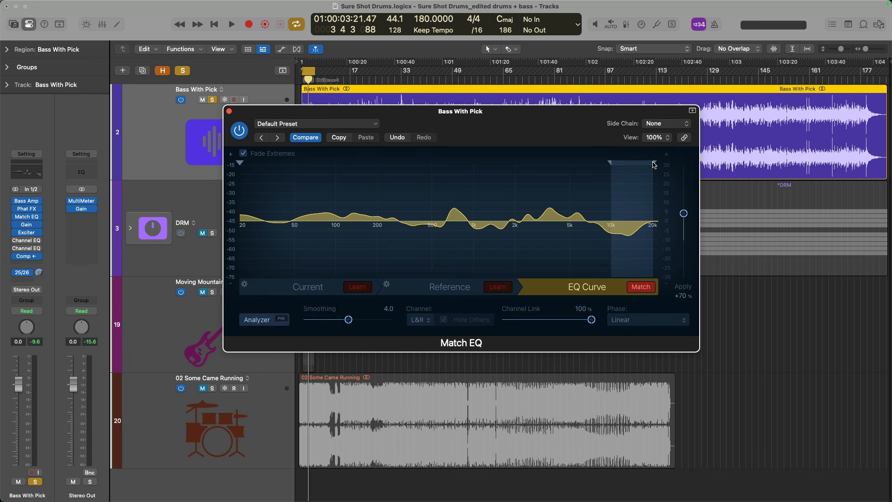
Audition the bass with Exciter bypassed and Match EQ's upper fade limit at about 7 kHz, toggling Match EQ, and return the limit to 20 kHz.
drag(654, 165, 588, 167)
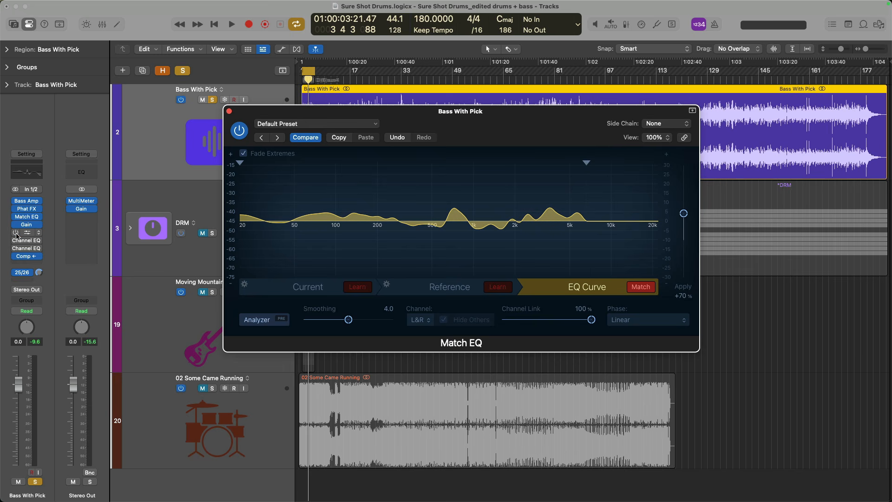
key(space)
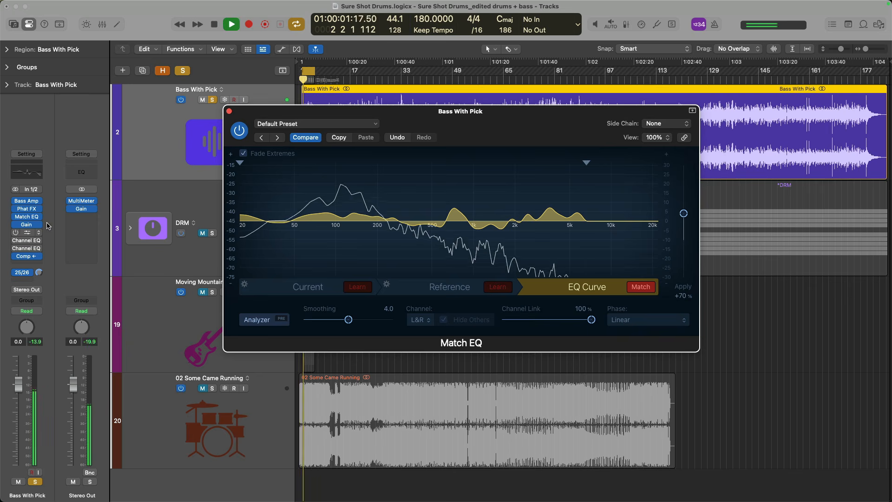
click(239, 130)
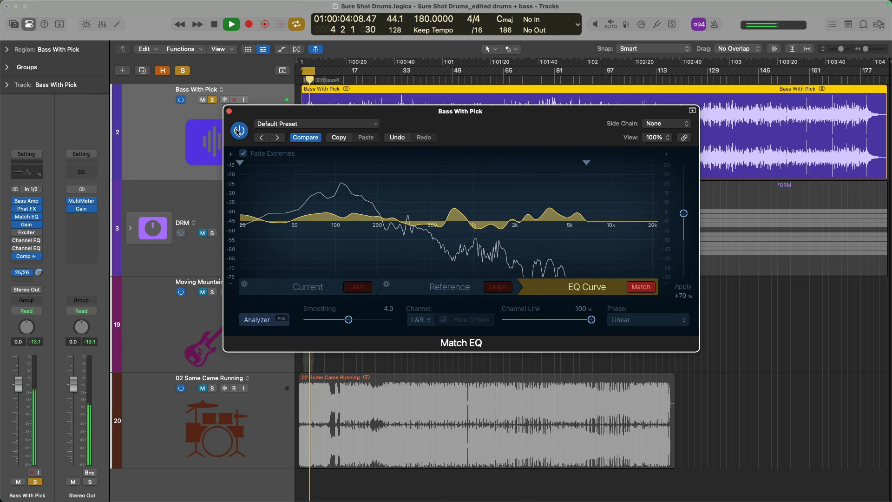
click(239, 130)
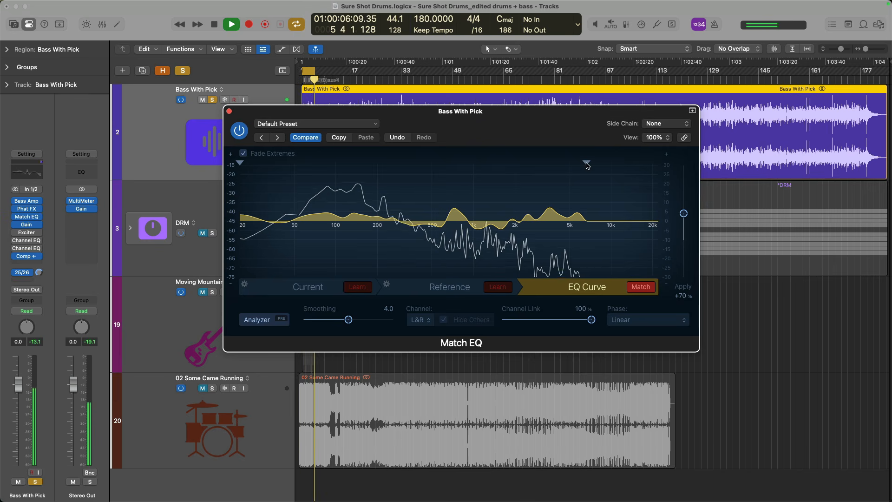
drag(588, 162, 658, 163)
key(space)
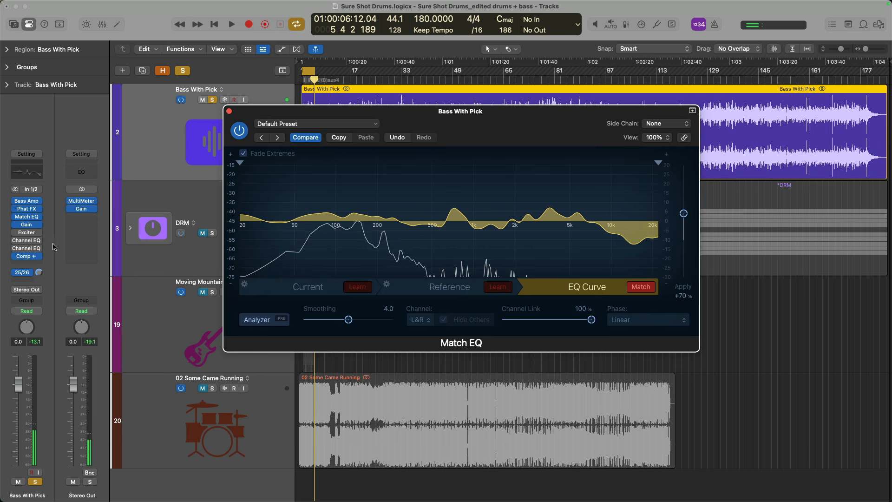
mouse_move(17, 234)
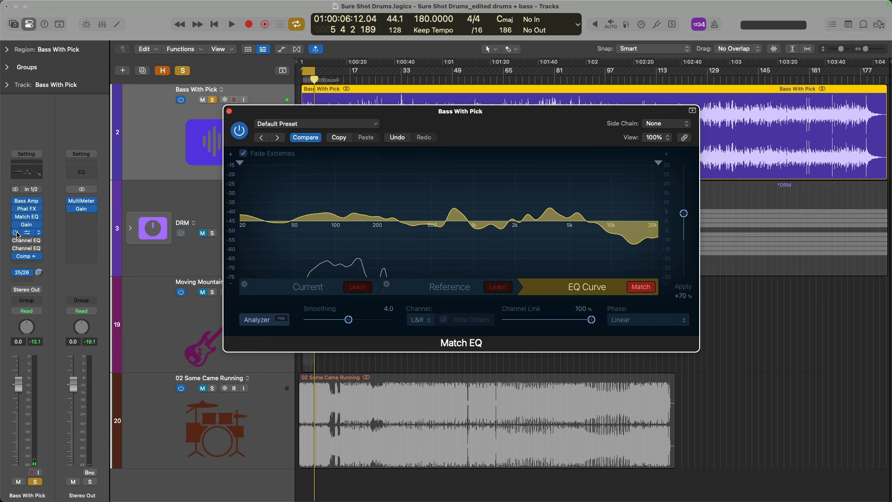
Raise Match EQ's Apply amount to 100 % and try Smoothing at 0.0 and 18.0, returning it to 0.0.
drag(684, 214, 682, 207)
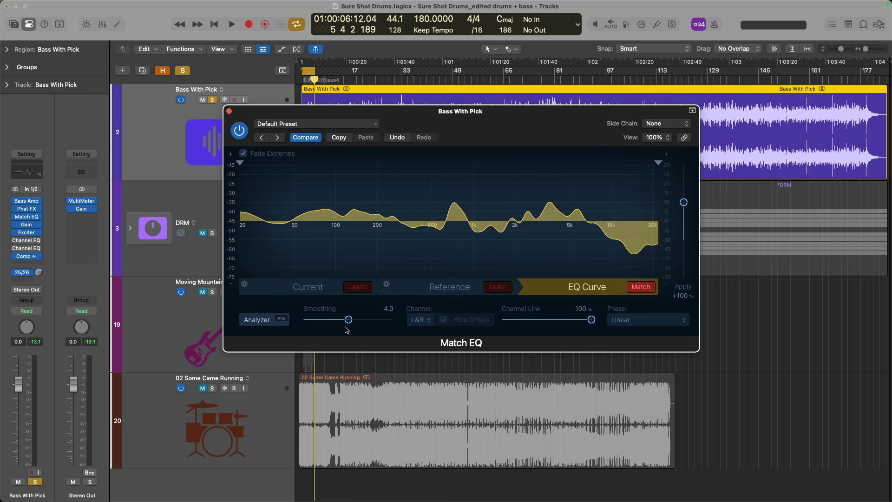
drag(349, 323, 296, 322)
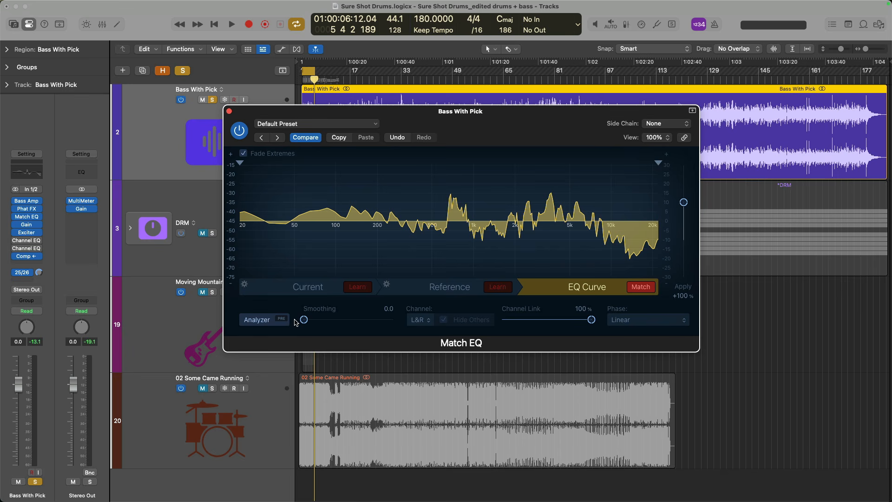
drag(303, 320, 393, 322)
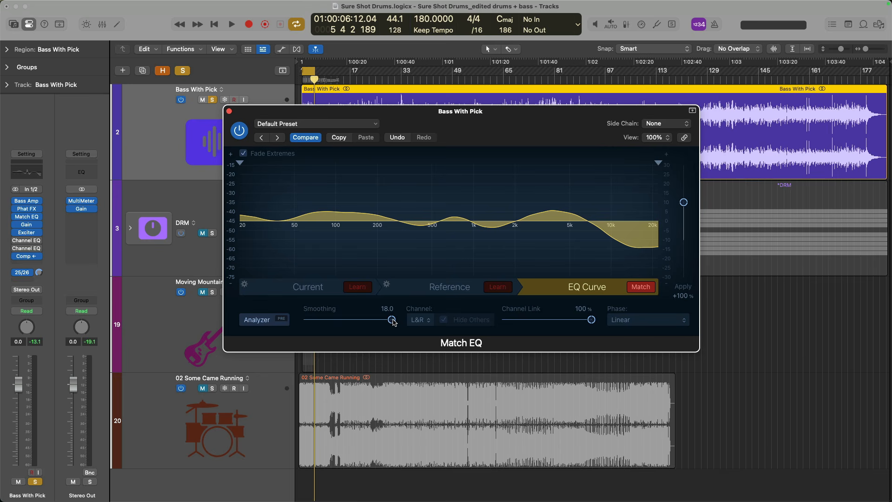
drag(393, 322, 294, 320)
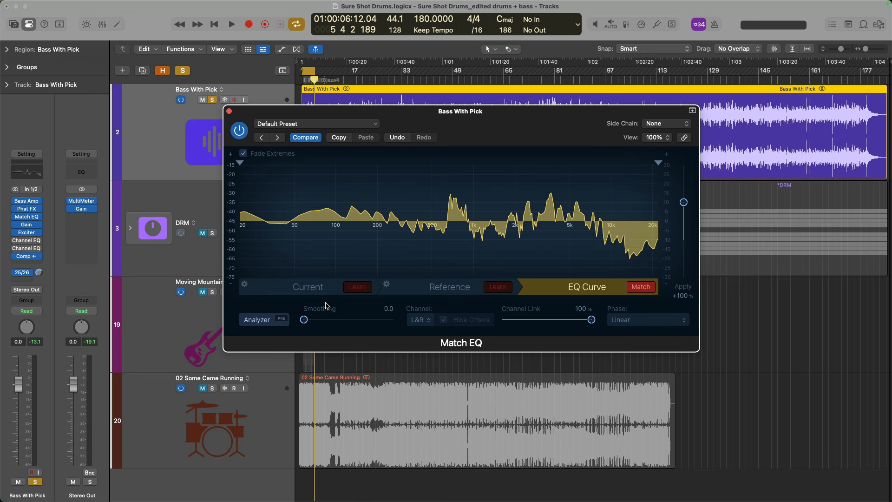
Compare Smoothing at 0.0 and 24.0 during playback, set it to 4.0, and stop playback.
key(space)
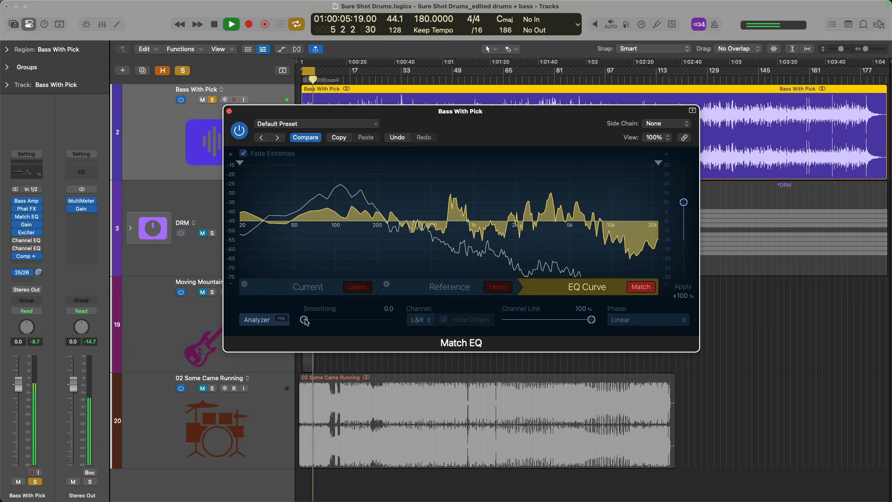
drag(304, 320, 465, 321)
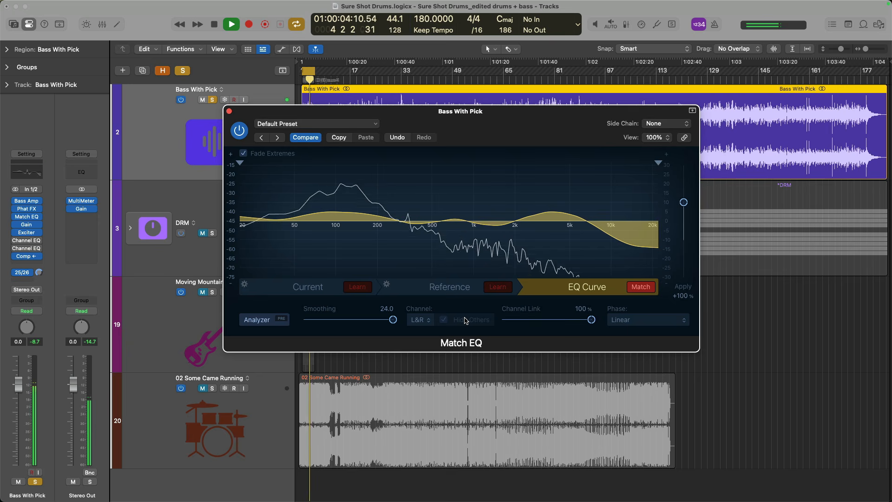
drag(393, 320, 350, 315)
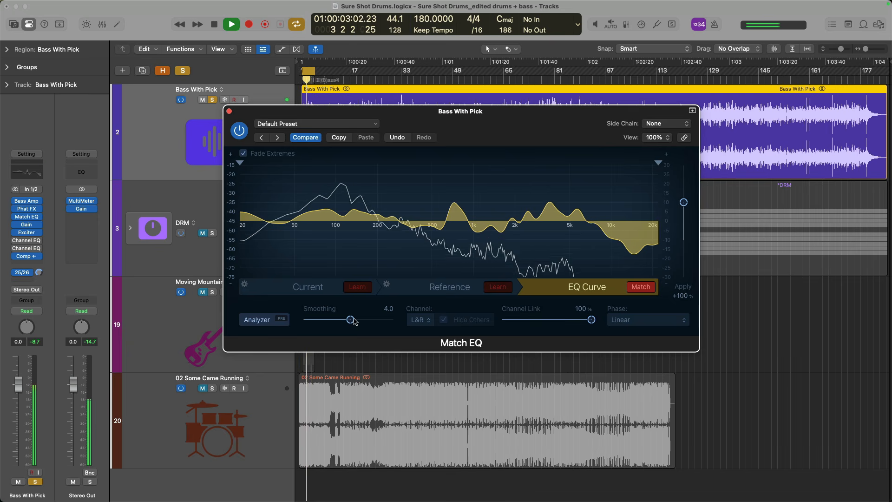
key(space)
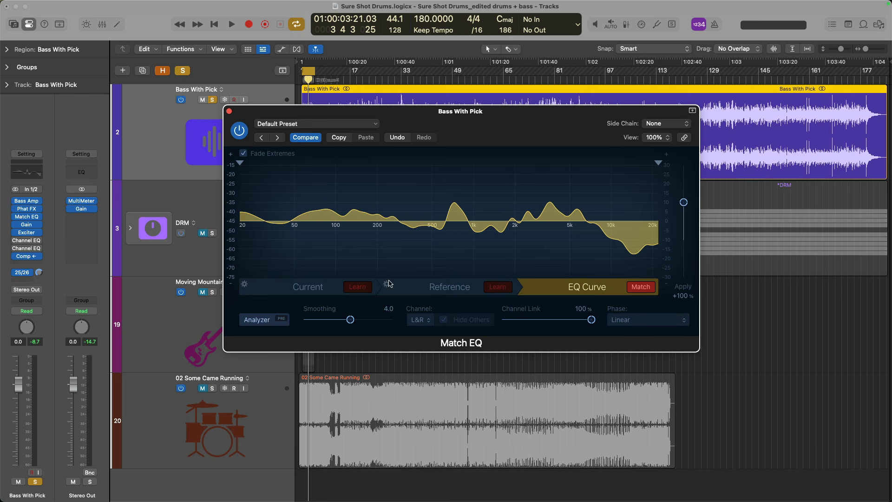
Bypass Match EQ and enable both Channel EQs on the Bass With Pick channel strip, with their windows open.
click(244, 133)
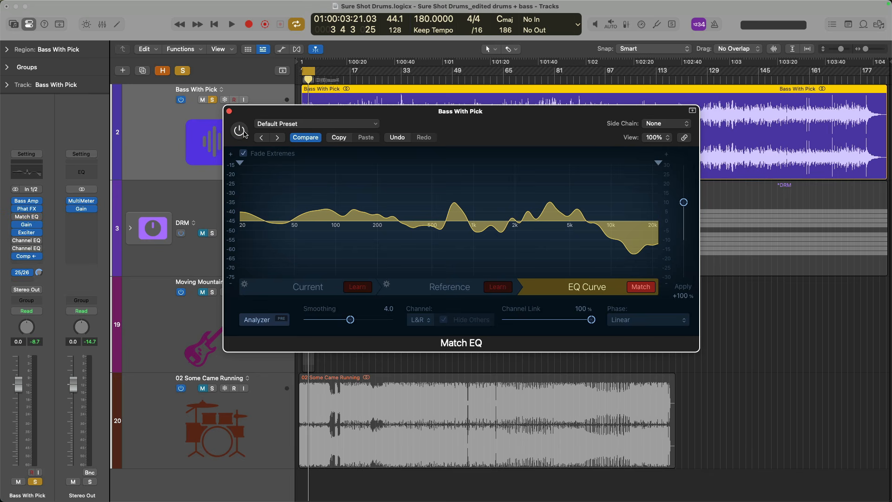
mouse_move(18, 242)
click(25, 249)
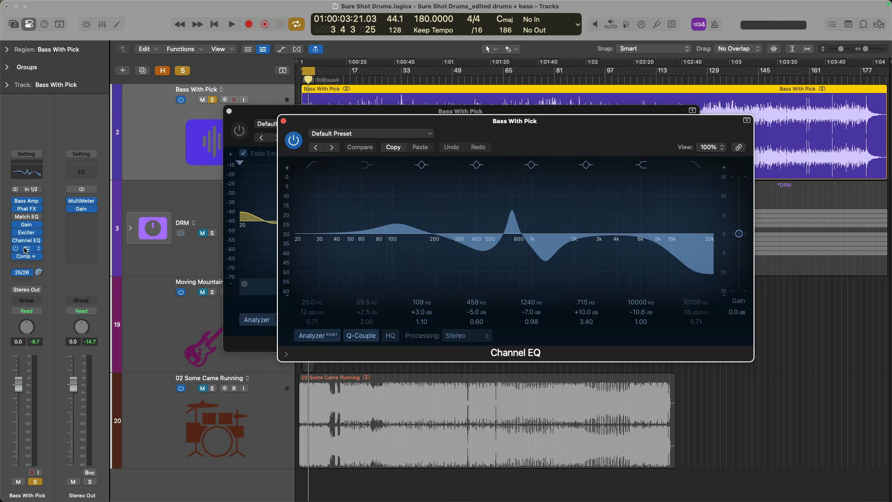
click(25, 249)
Spread out the two Channel EQ windows and the Match EQ window to compare their EQ curves.
drag(501, 140, 550, 214)
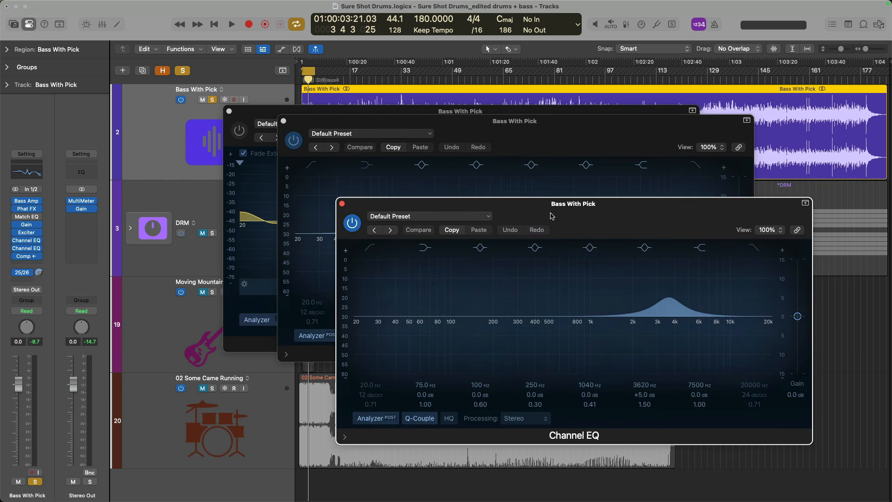
click(564, 131)
drag(564, 132, 464, 112)
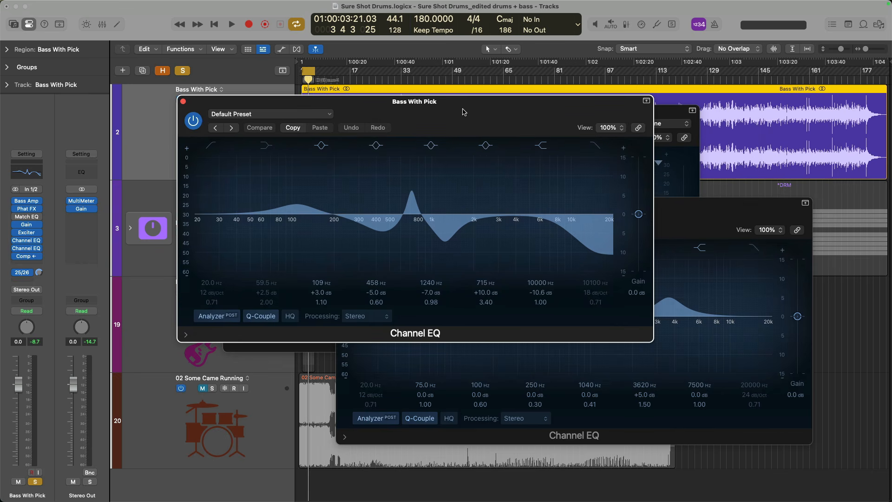
click(671, 117)
drag(563, 113, 701, 60)
click(305, 102)
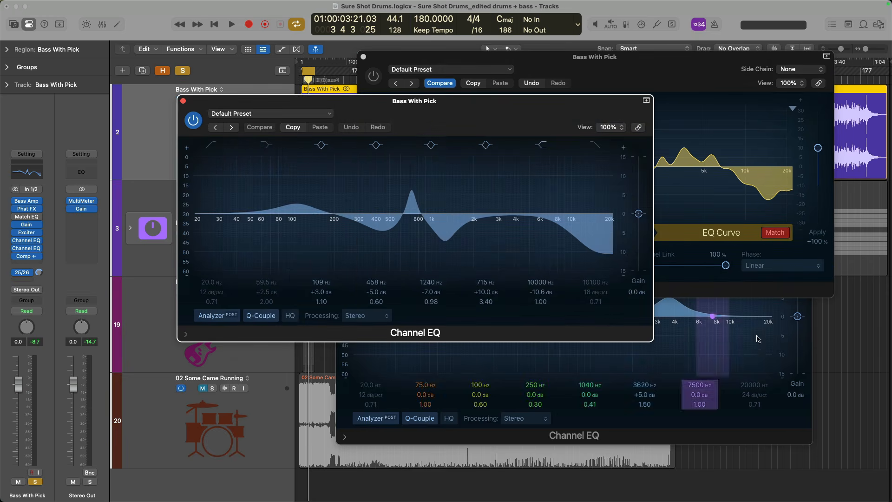
Move the Exciter below both Channel EQs in the Bass With Pick plug-in chain, and close the Exciter window.
click(798, 437)
drag(28, 232, 27, 248)
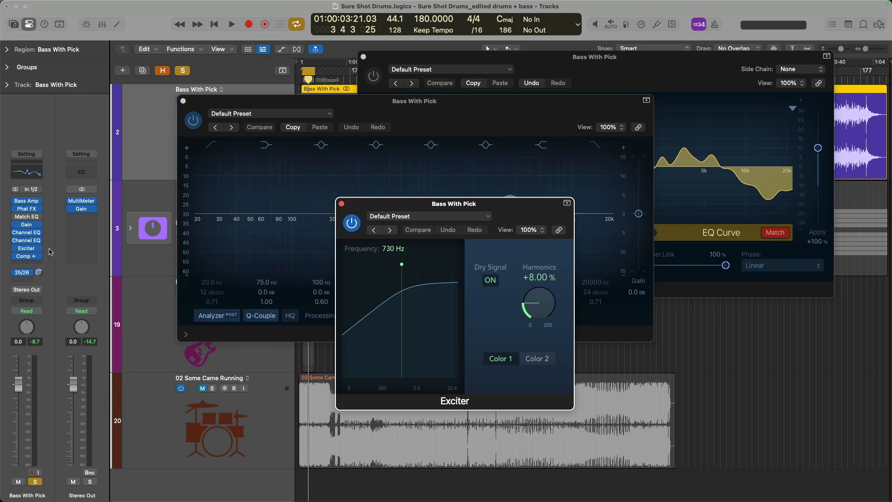
drag(339, 203, 339, 202)
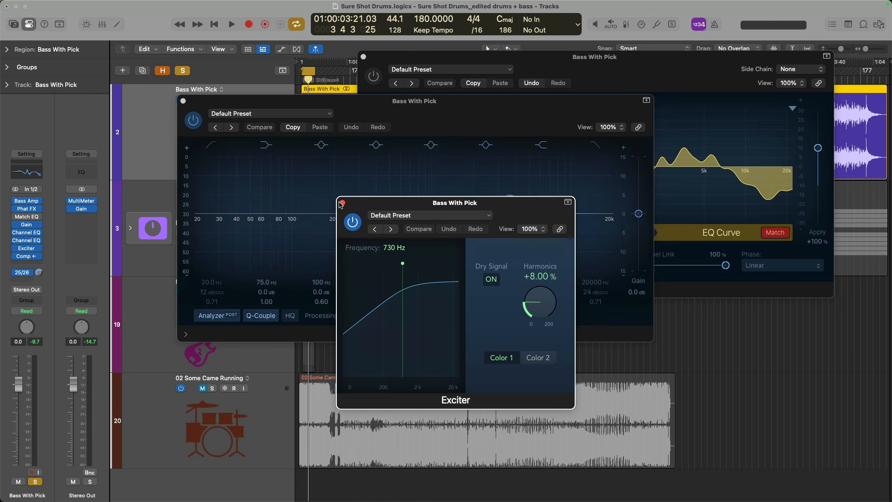
click(342, 203)
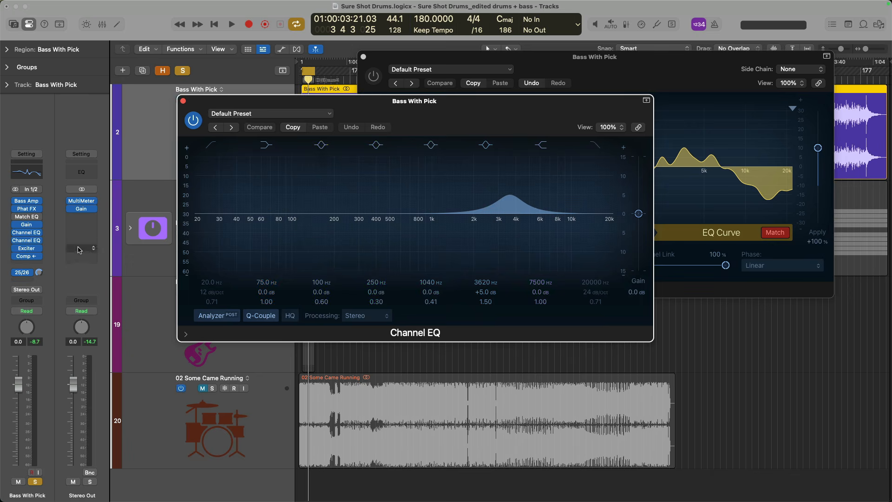
Open the first Channel EQ, start playback, and shift its analyzer scale to the 15–75 range.
click(26, 234)
key(space)
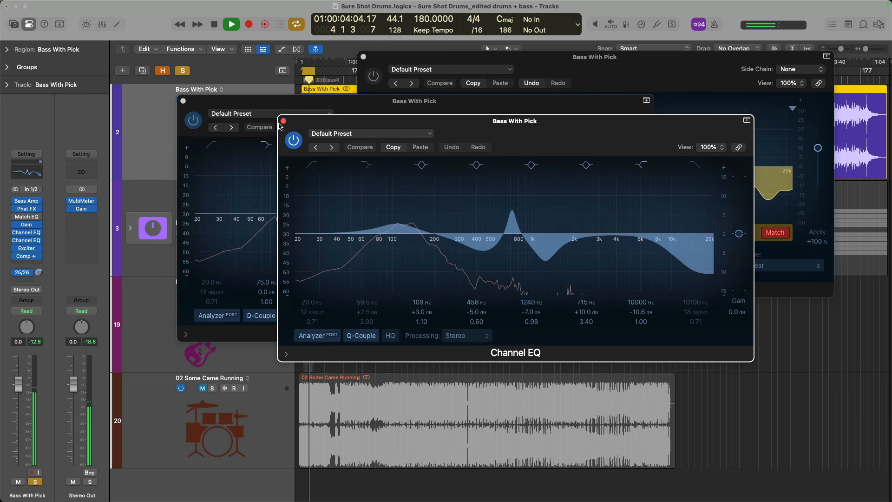
drag(287, 215, 289, 185)
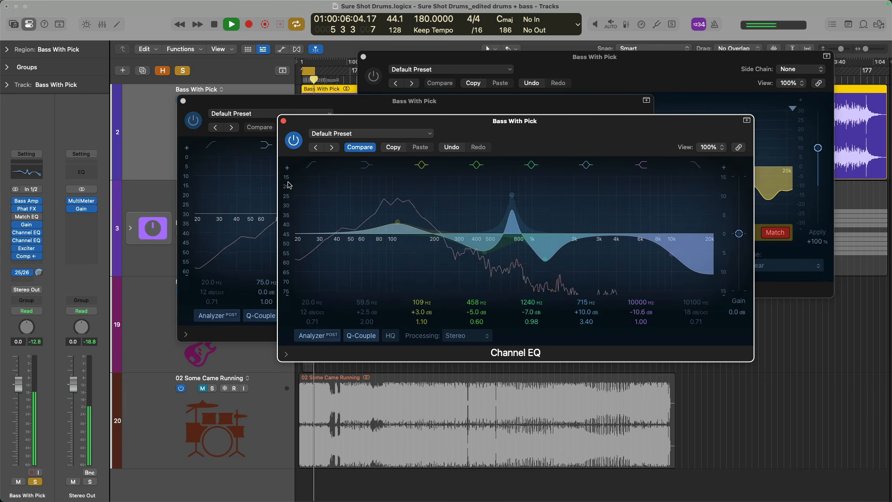
Audition the bass with both Channel EQs and the Exciter bypassed and re-enabled, and stop playback.
click(16, 233)
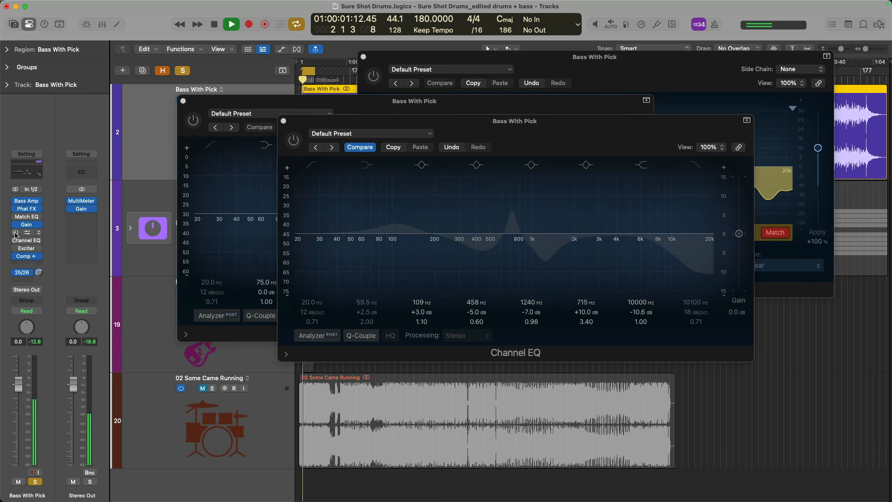
click(15, 234)
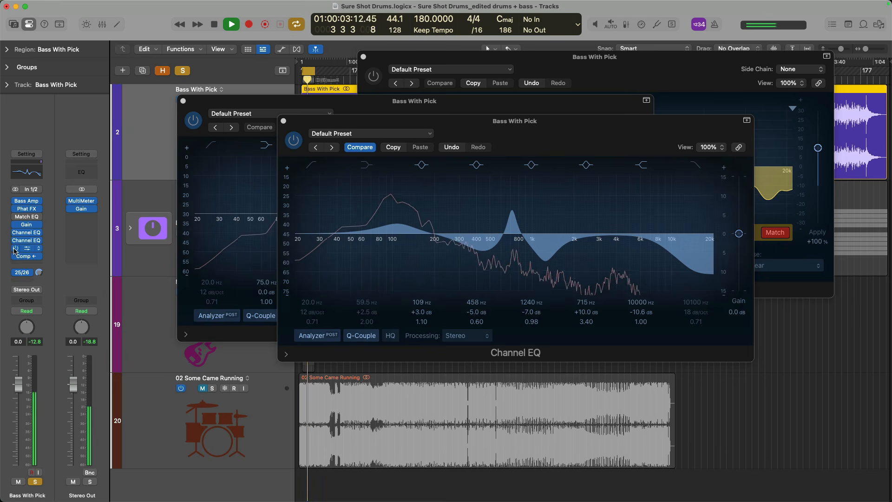
key(space)
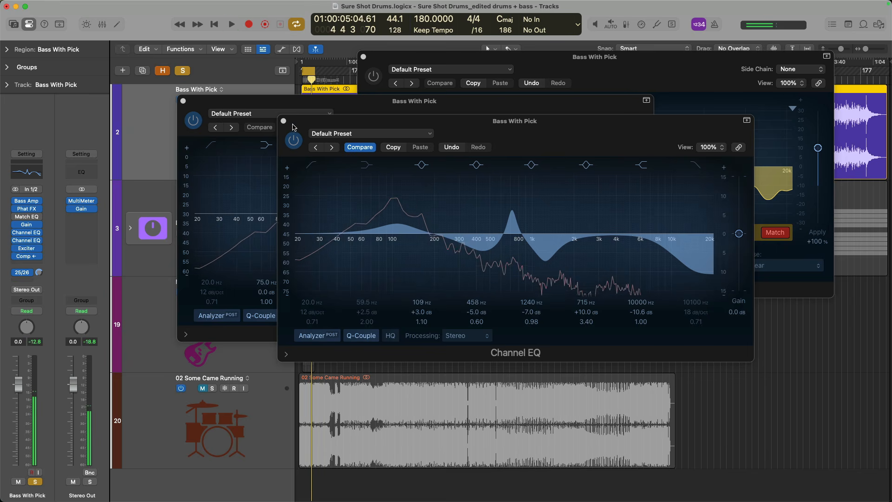
Close all plug-in windows, unsolo Bass With Pick, and unmute the 02 Some Came Running track.
alt+click(283, 122)
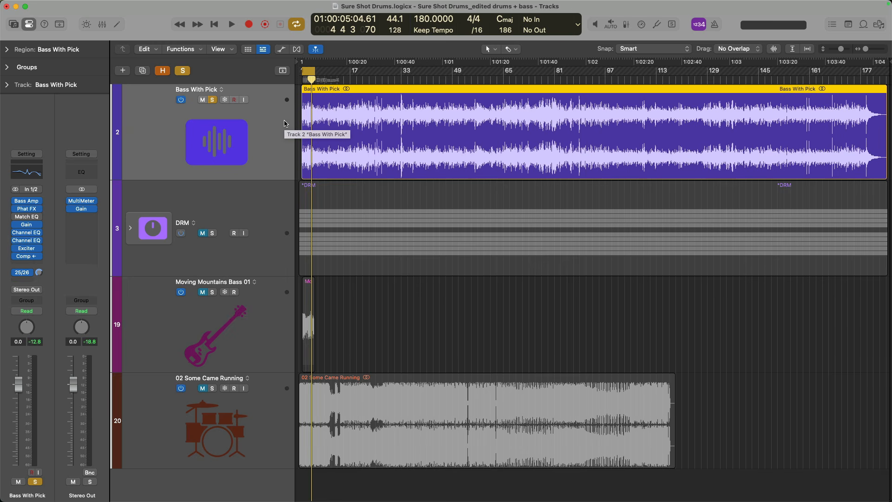
click(212, 100)
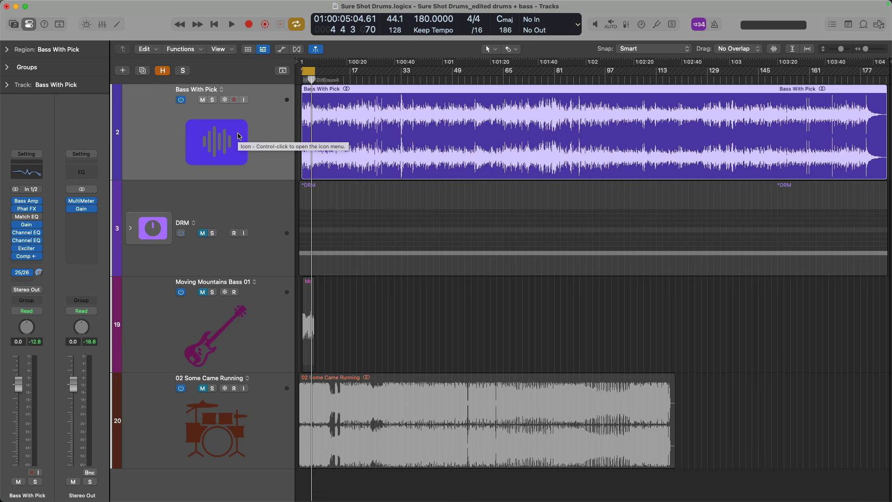
click(202, 388)
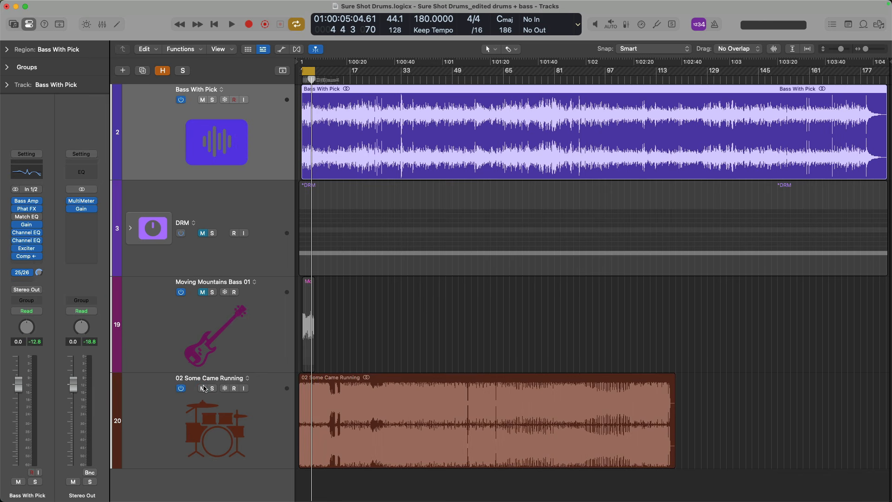
Split the 02 Some Came Running region with Stem Splitter into Vocals, Drums, Bass and Guitar stems, excluding Piano and Other.
right_click(357, 387)
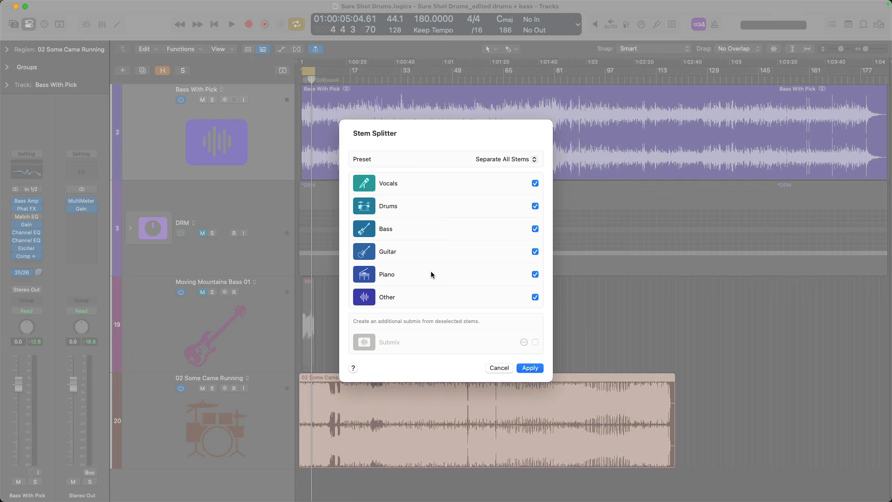
click(533, 297)
click(535, 275)
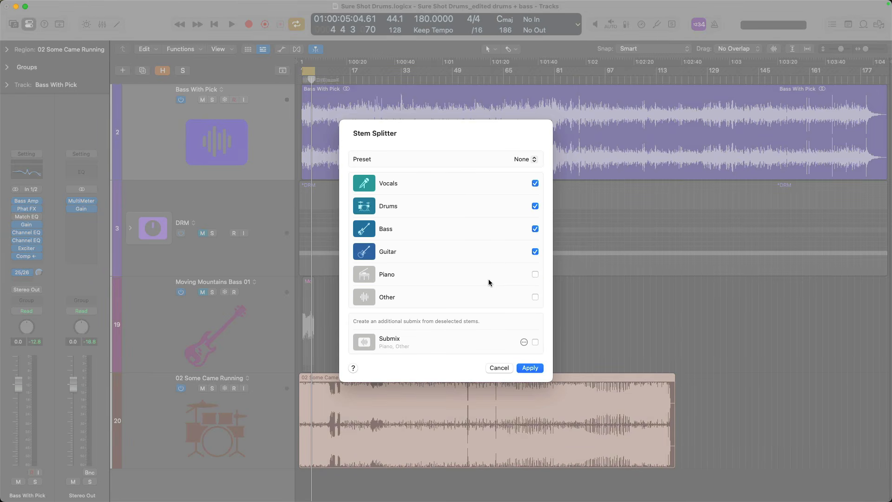
click(530, 367)
Select the 02 Some Came Running (Bass) stem track.
scroll(433, 281, down, 7)
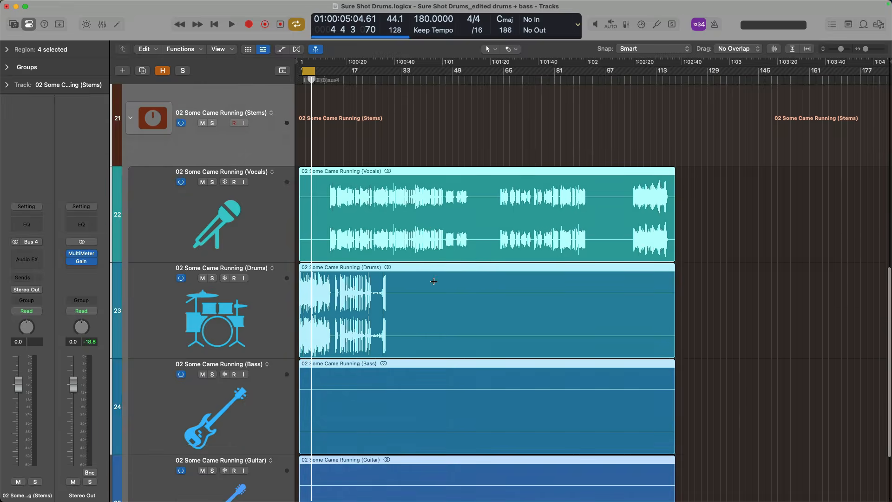
scroll(432, 283, down, 2)
click(274, 326)
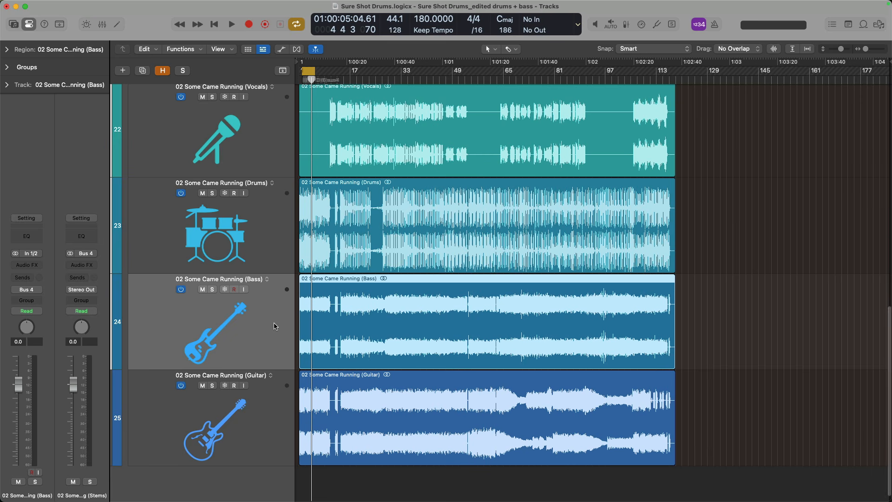